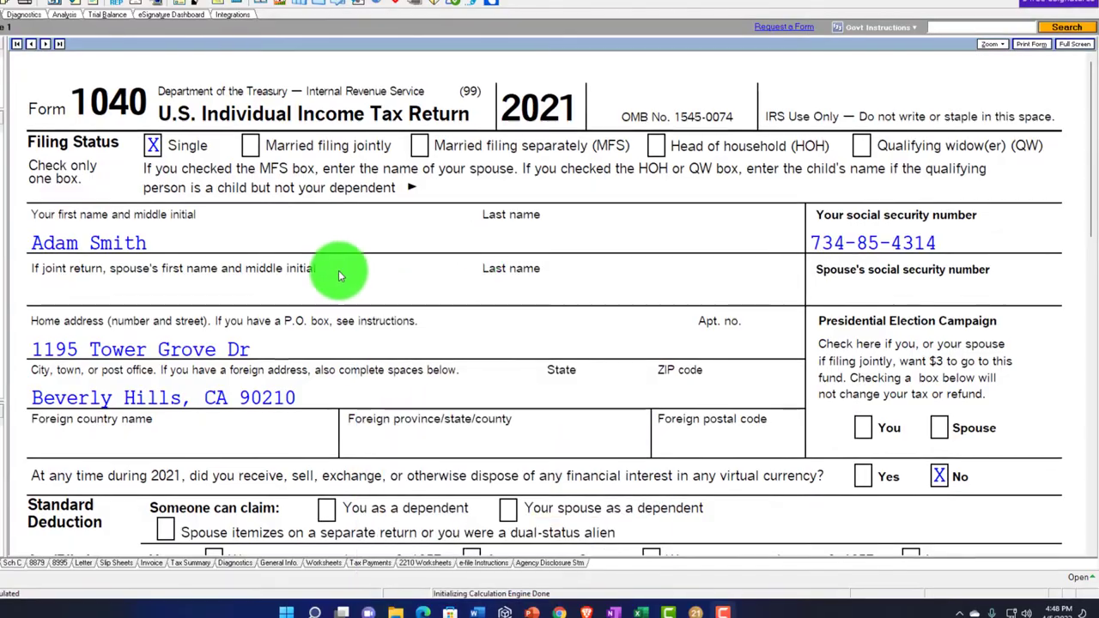
# Review Form 1040 from the filing status and wages on page 1 through the tax, payments and credits on page 2
pyautogui.scroll(-2, 339, 276)
pyautogui.scroll(-8, 342, 280)
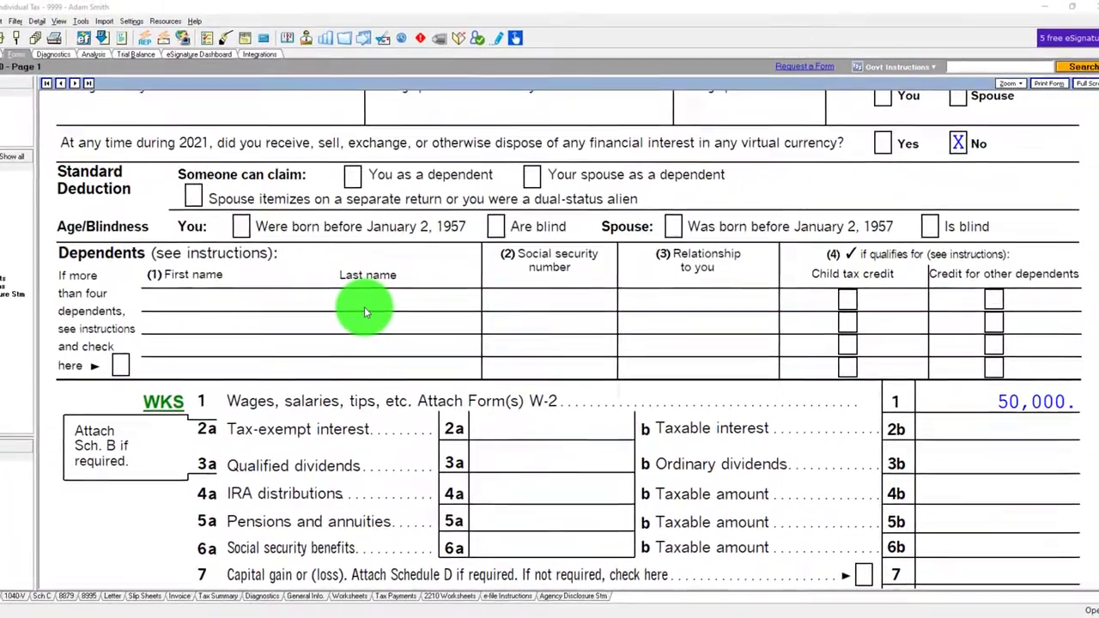
pyautogui.scroll(-4, 363, 307)
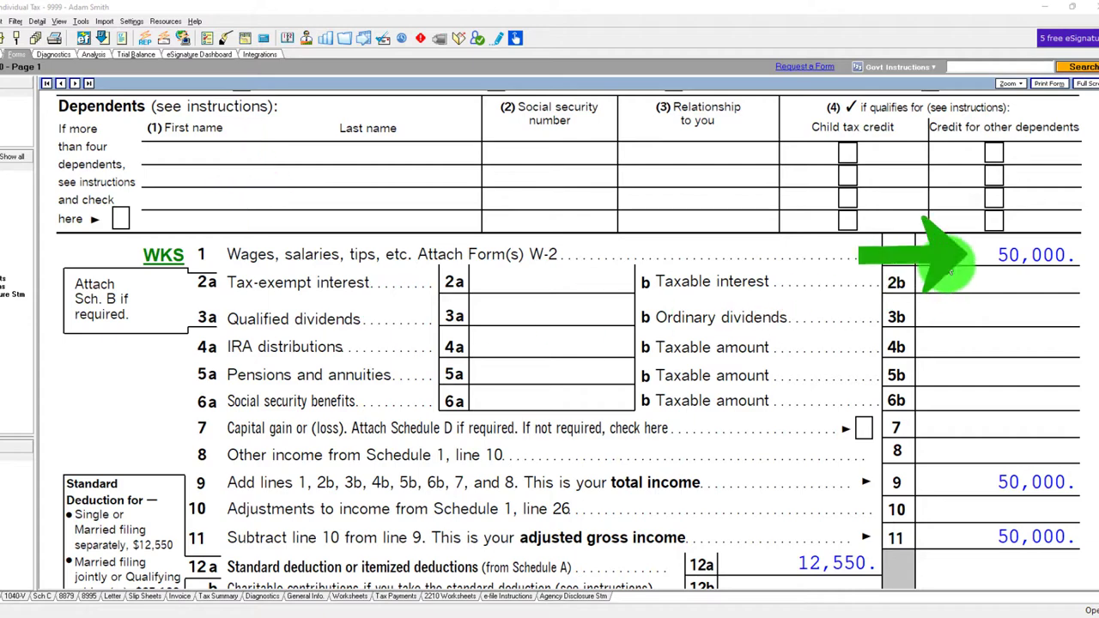
pyautogui.scroll(-4, 947, 269)
pyautogui.scroll(-2, 946, 262)
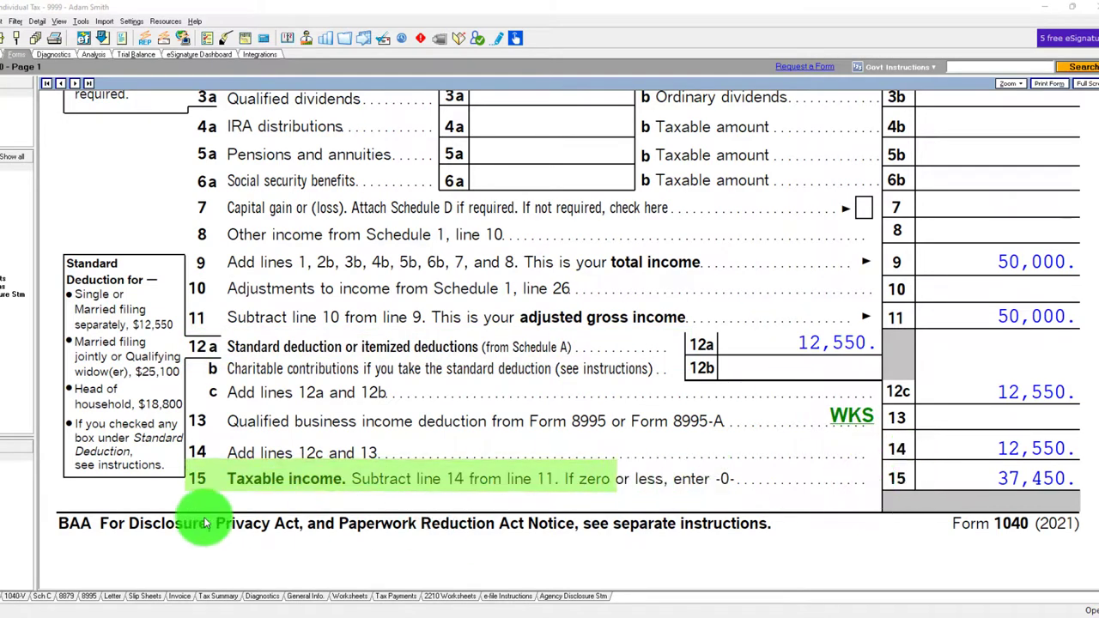
pyautogui.scroll(-3, 7, 476)
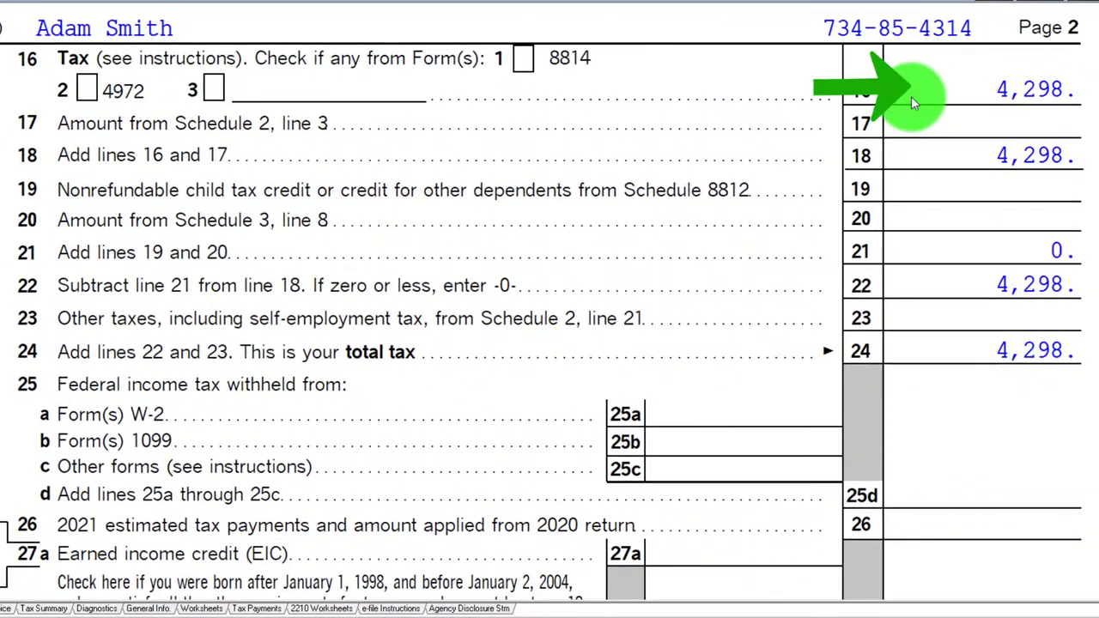
pyautogui.scroll(-5, 913, 98)
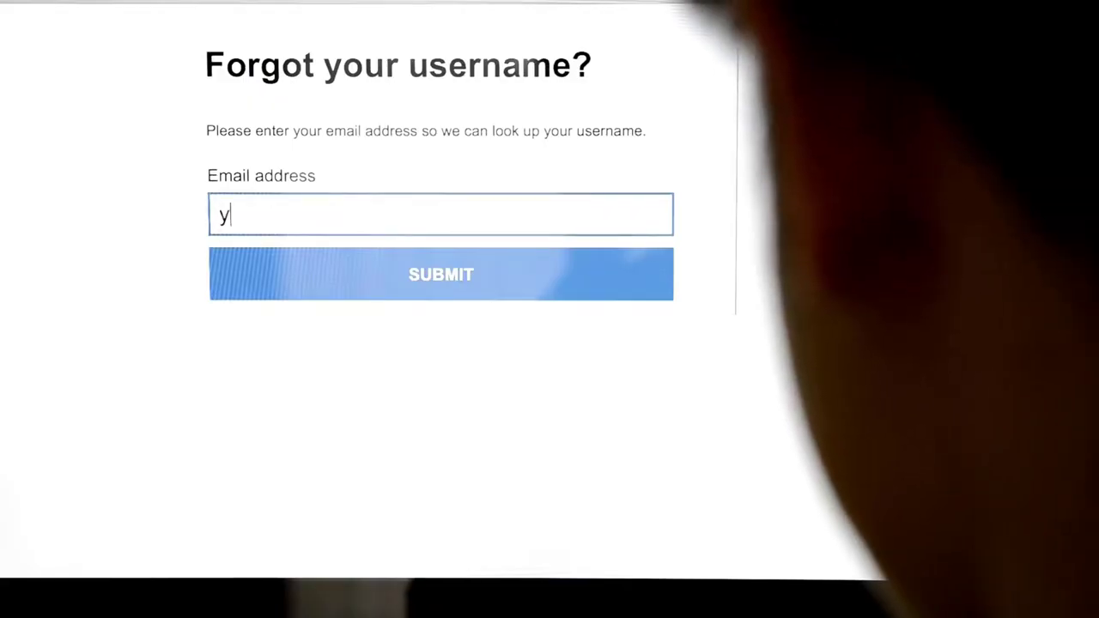
pyautogui.write('ou')
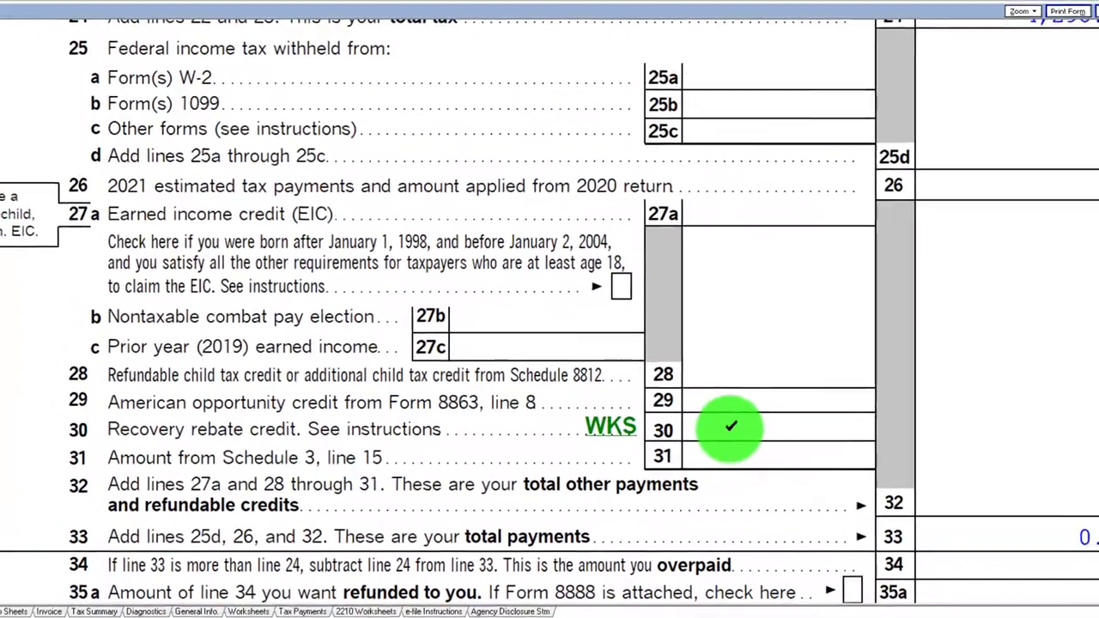
# Enter -1 as the taxpayer's economic impact payment 3 received, and review the Recovery Rebate Credit worksheet for Form 1040 line 30
pyautogui.rightClick(693, 414)
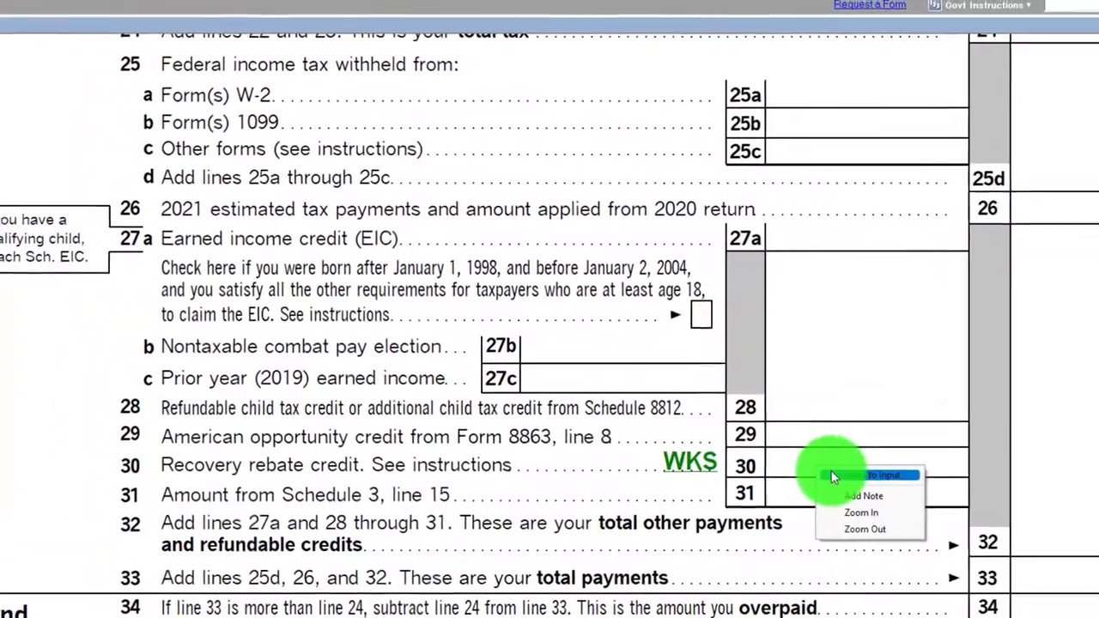
pyautogui.click(820, 454)
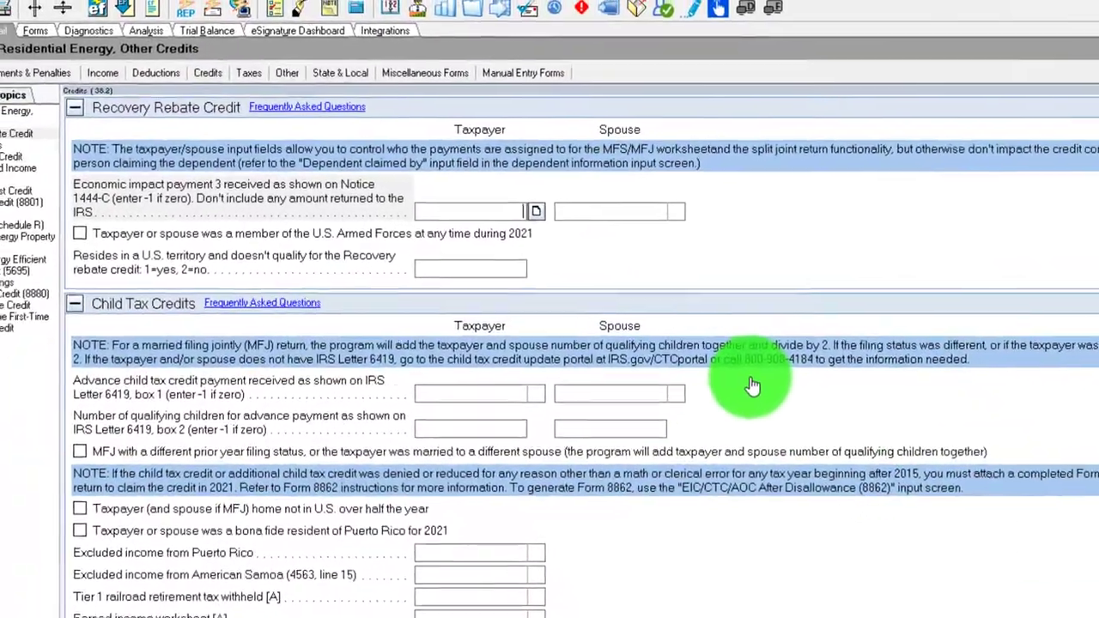
pyautogui.write('-1')
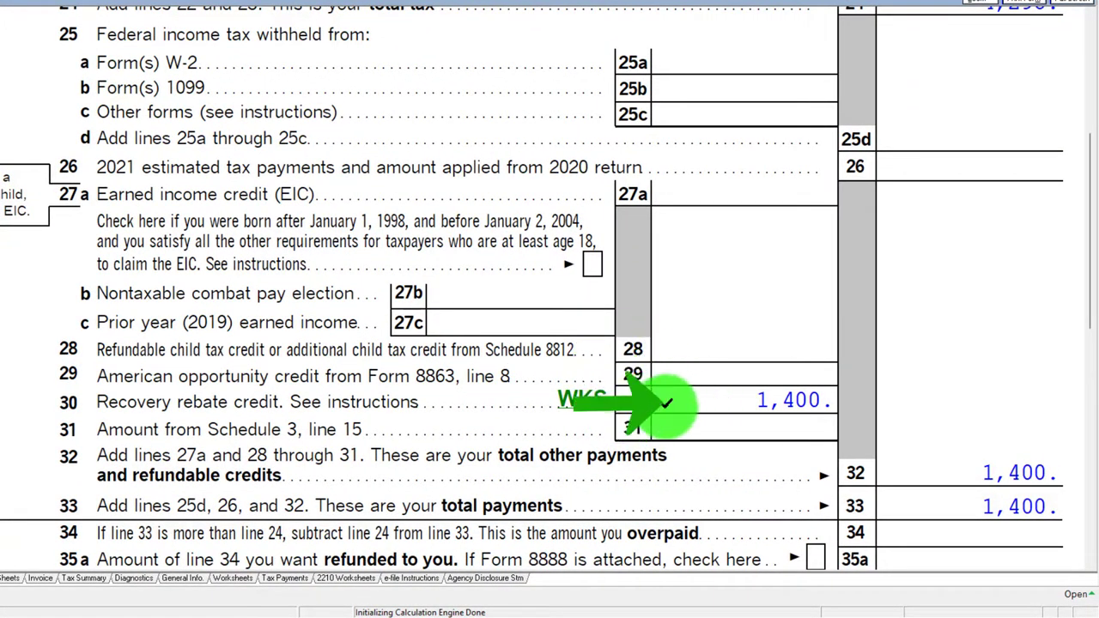
pyautogui.click(589, 402)
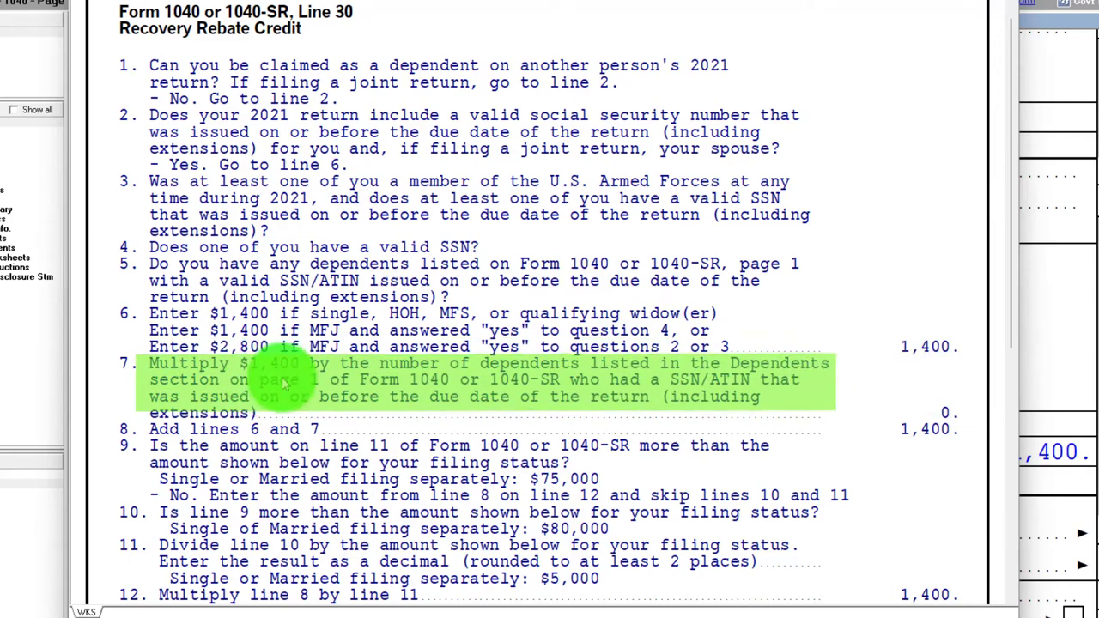
pyautogui.scroll(-5, 284, 382)
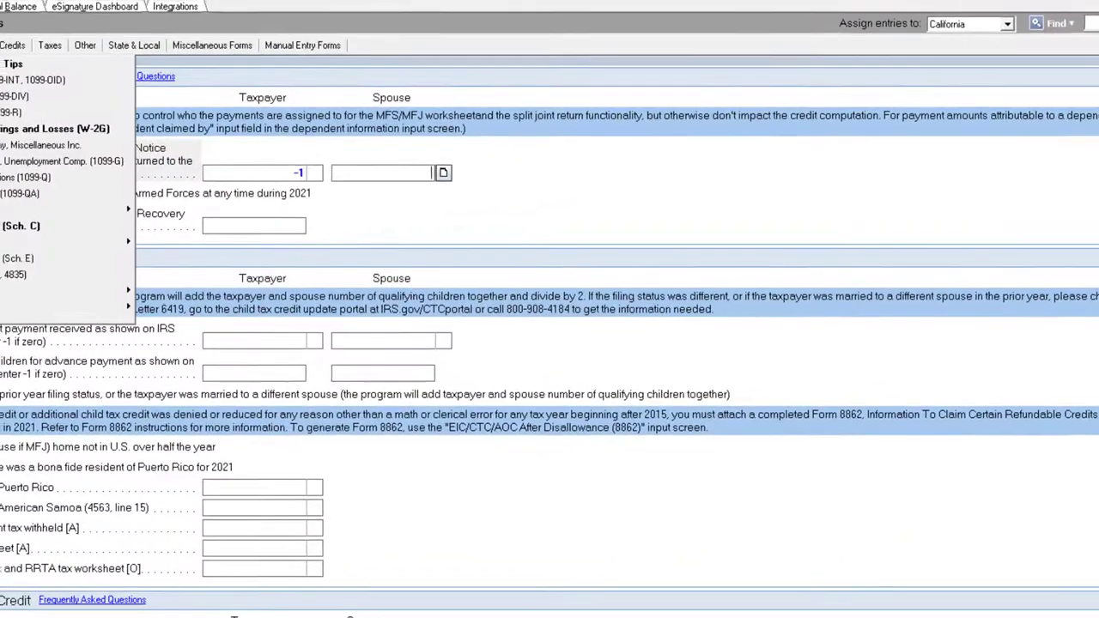
# Set the first W-2's wages to 77,000 and review how the line 30 Recovery Rebate Credit worksheet applies the income limits
pyautogui.click(113, 106)
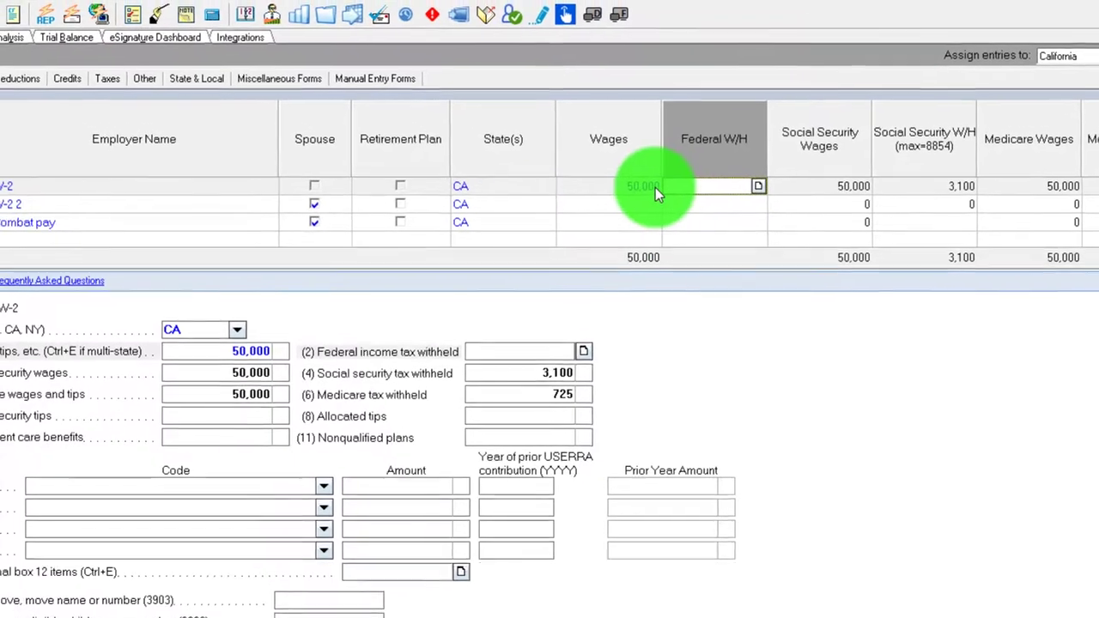
pyautogui.click(562, 163)
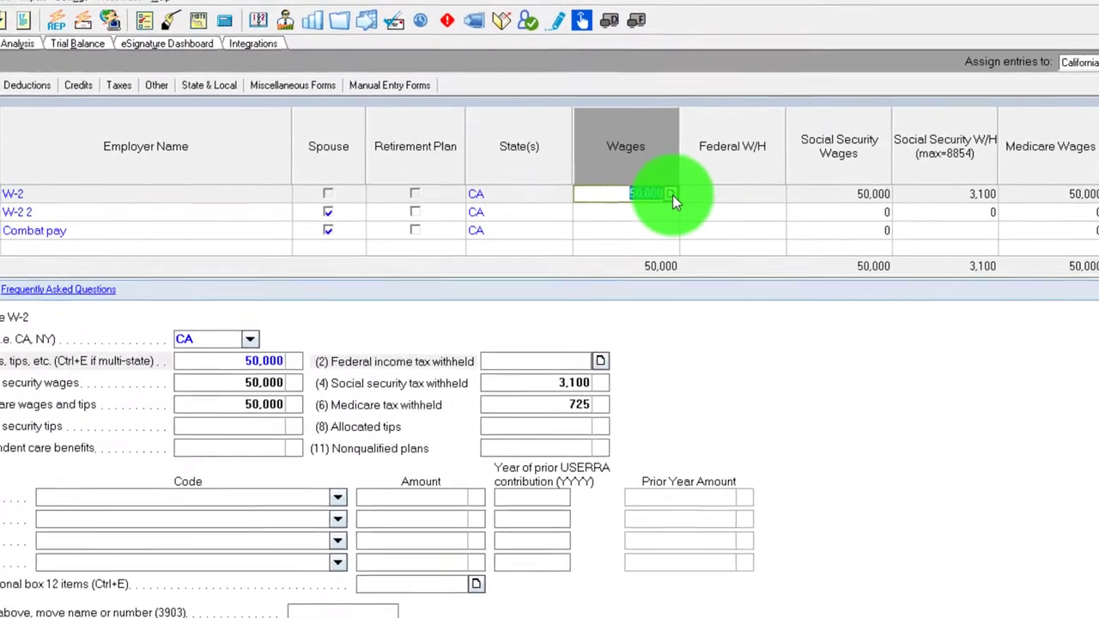
pyautogui.write('77000')
pyautogui.press('Tab')
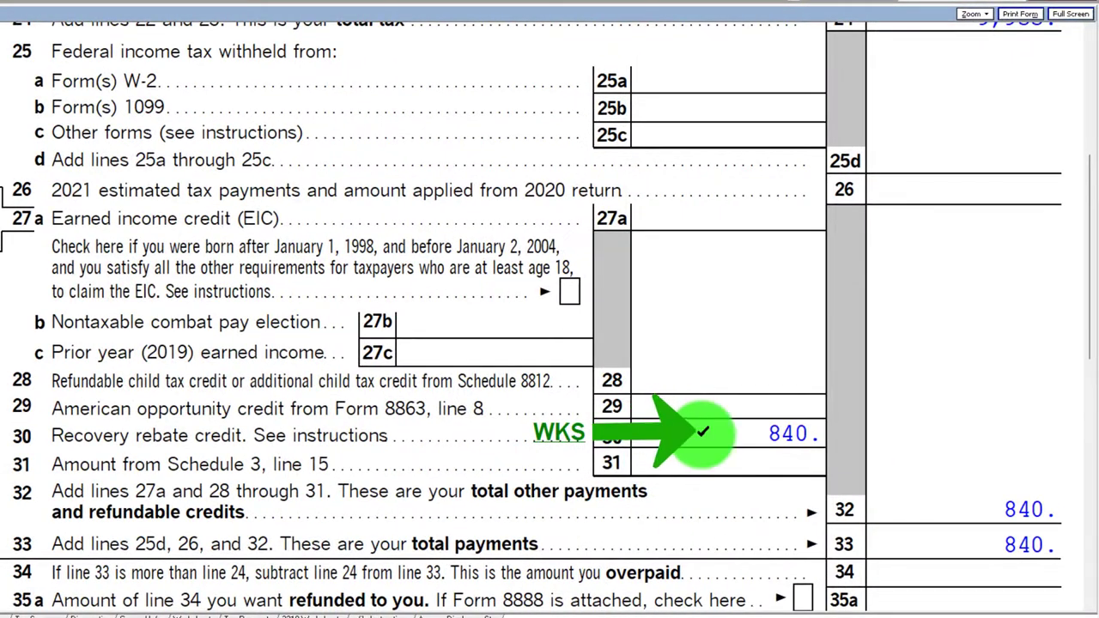
pyautogui.click(577, 432)
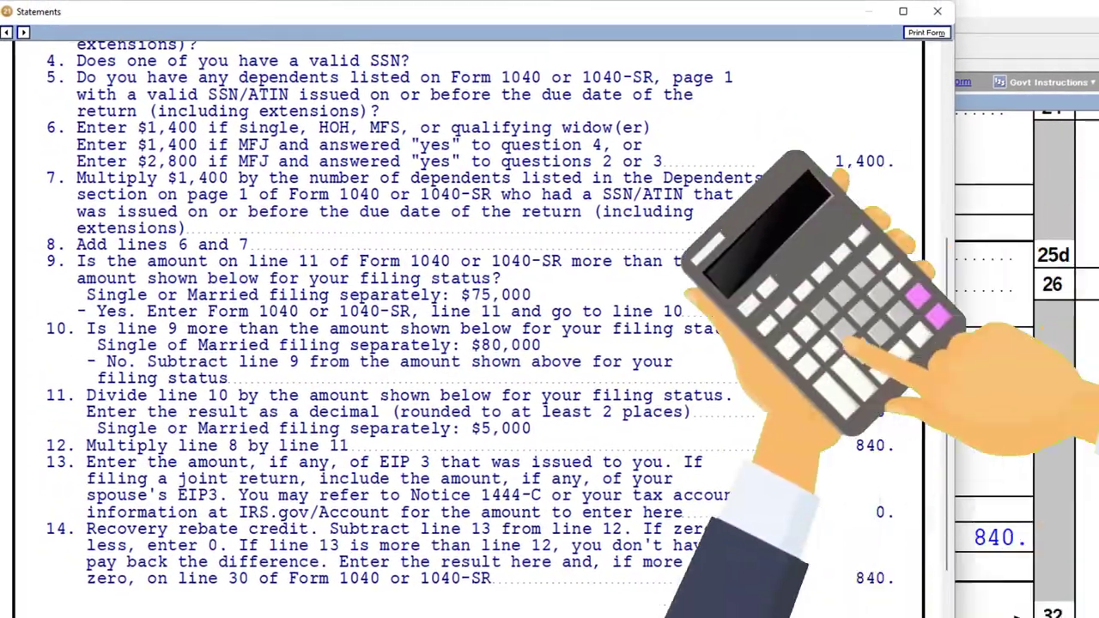
pyautogui.click(939, 24)
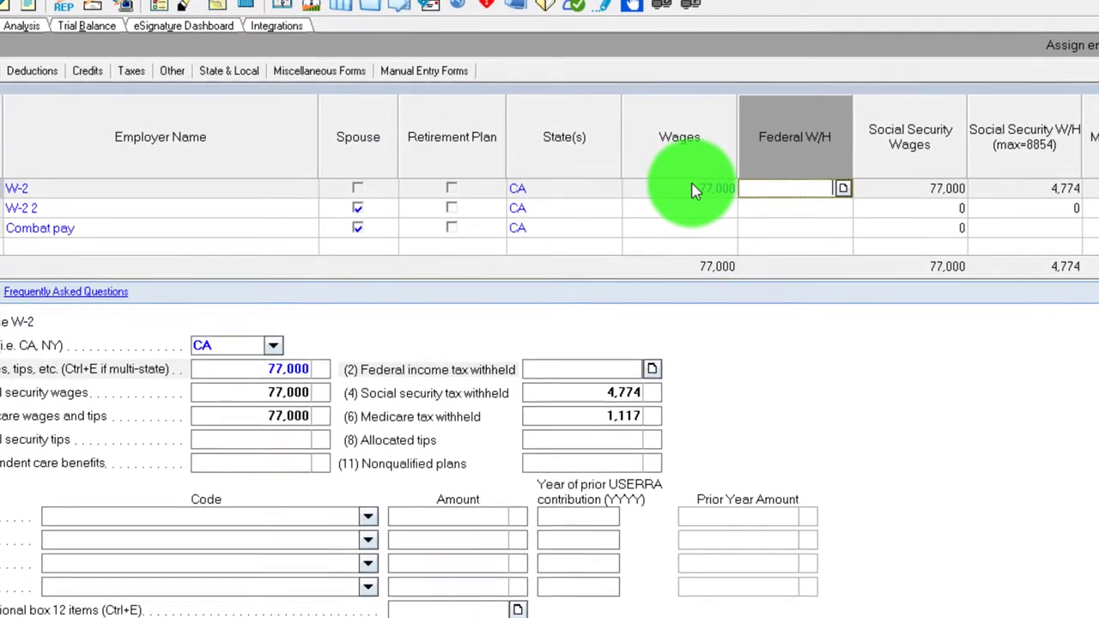
# Set the first W-2's wages back to 50,000 and check line 30 on Form 1040
pyautogui.click(696, 190)
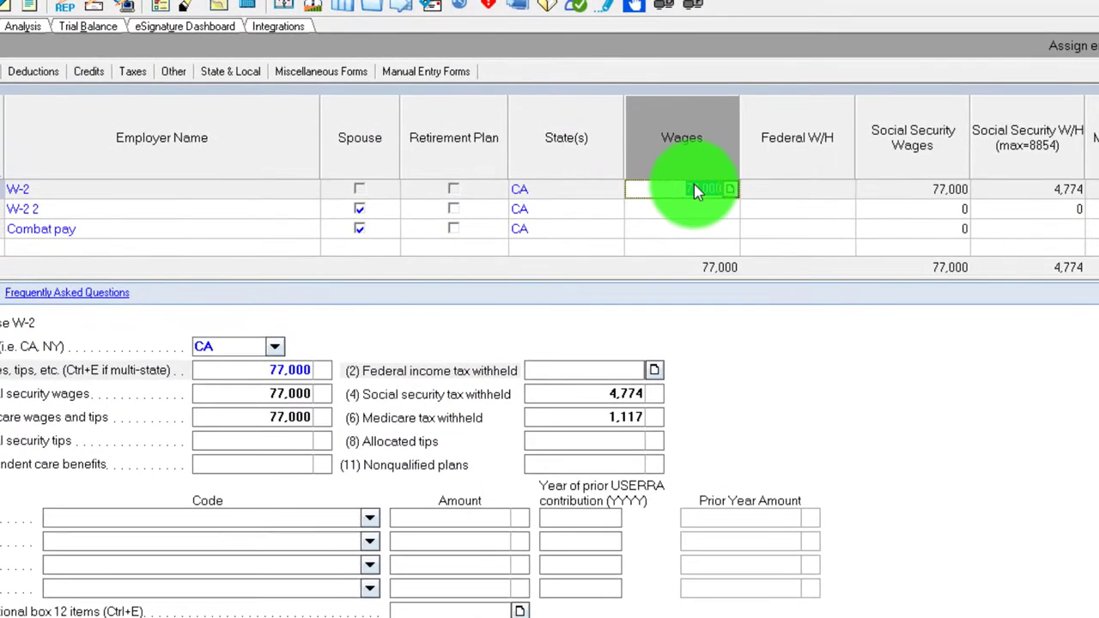
pyautogui.write('50,000')
pyautogui.press('Tab')
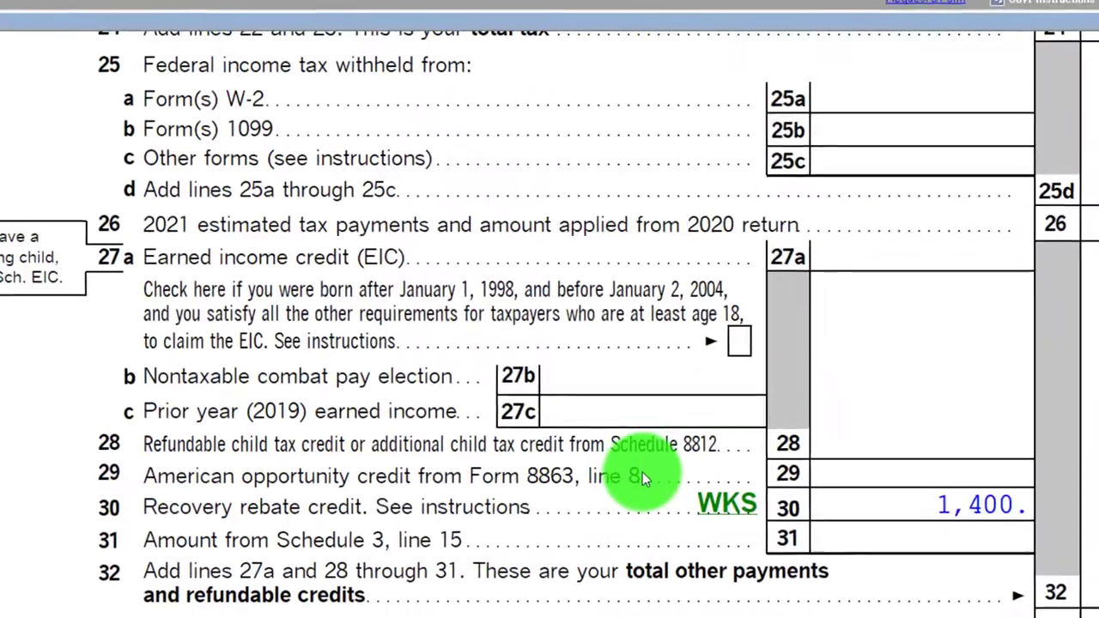
pyautogui.click(633, 437)
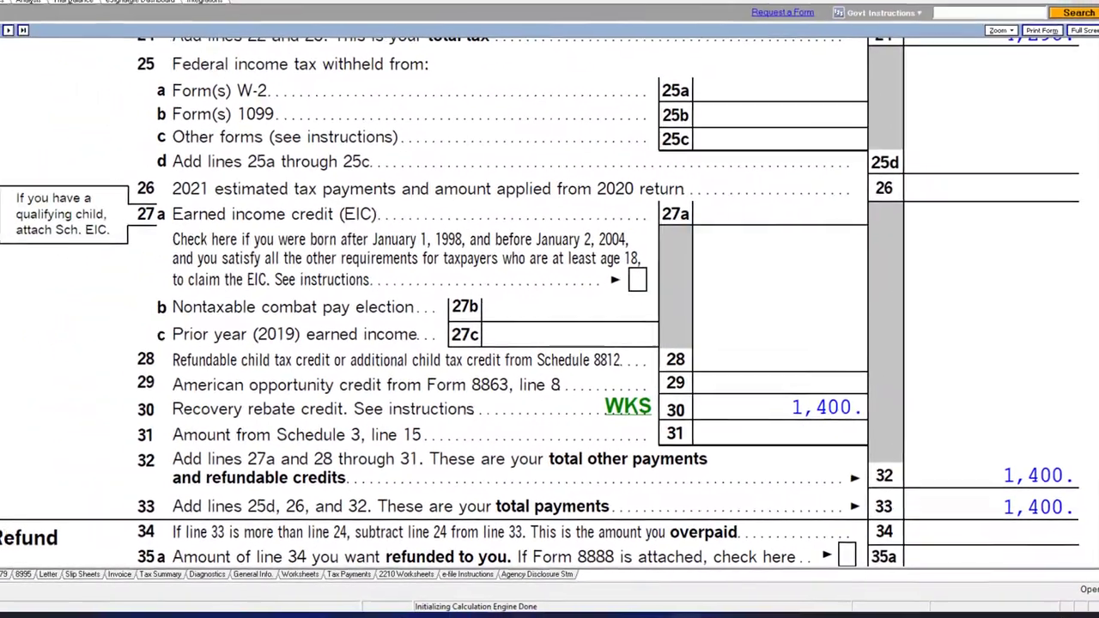
# Set the taxpayer's economic impact payment 3 received to 1,400 and check the recovery rebate credit on Form 1040 line 30
pyautogui.click(8, 26)
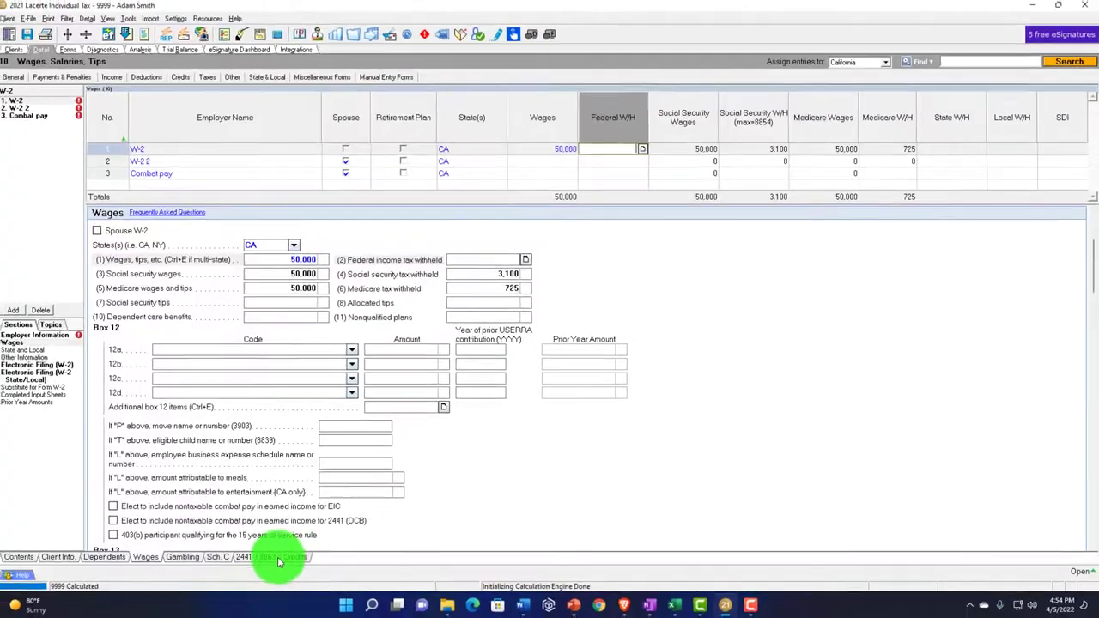
pyautogui.click(286, 560)
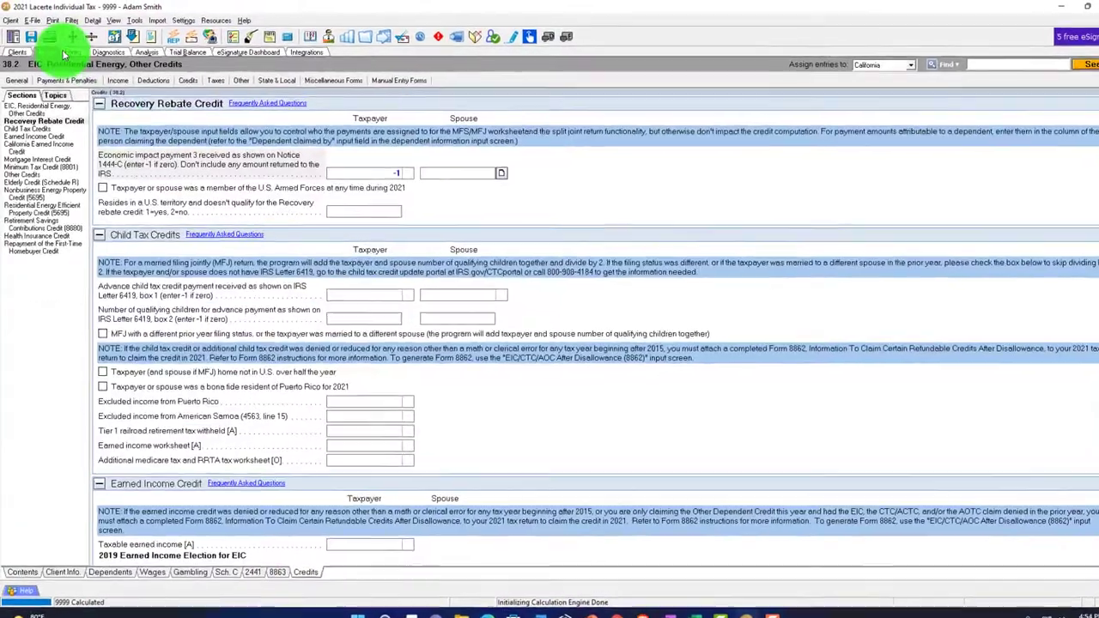
pyautogui.click(65, 52)
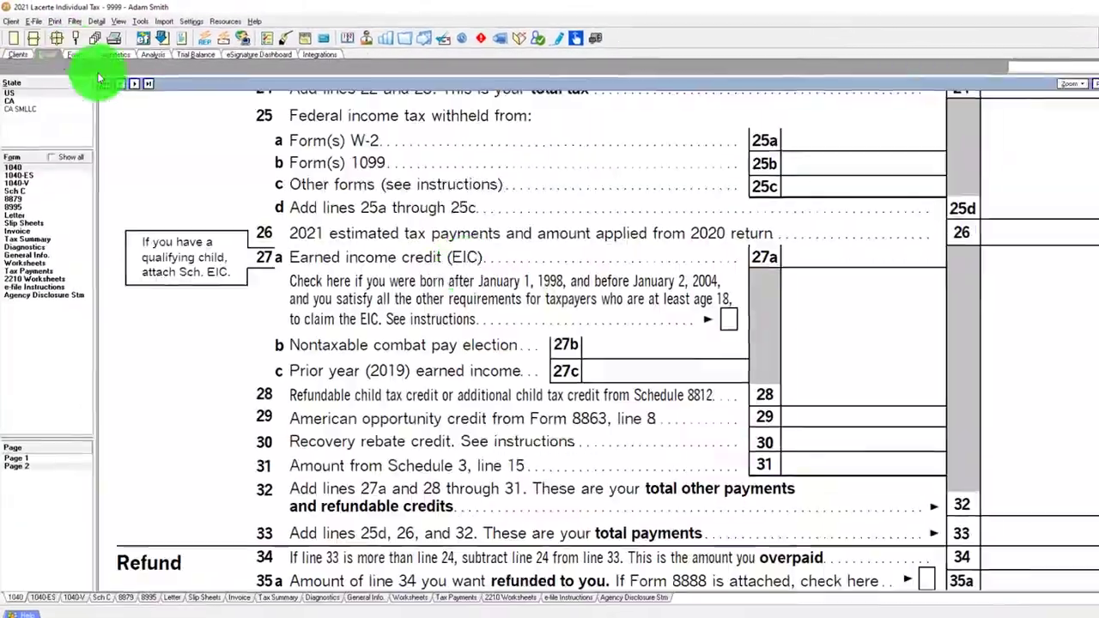
pyautogui.click(74, 49)
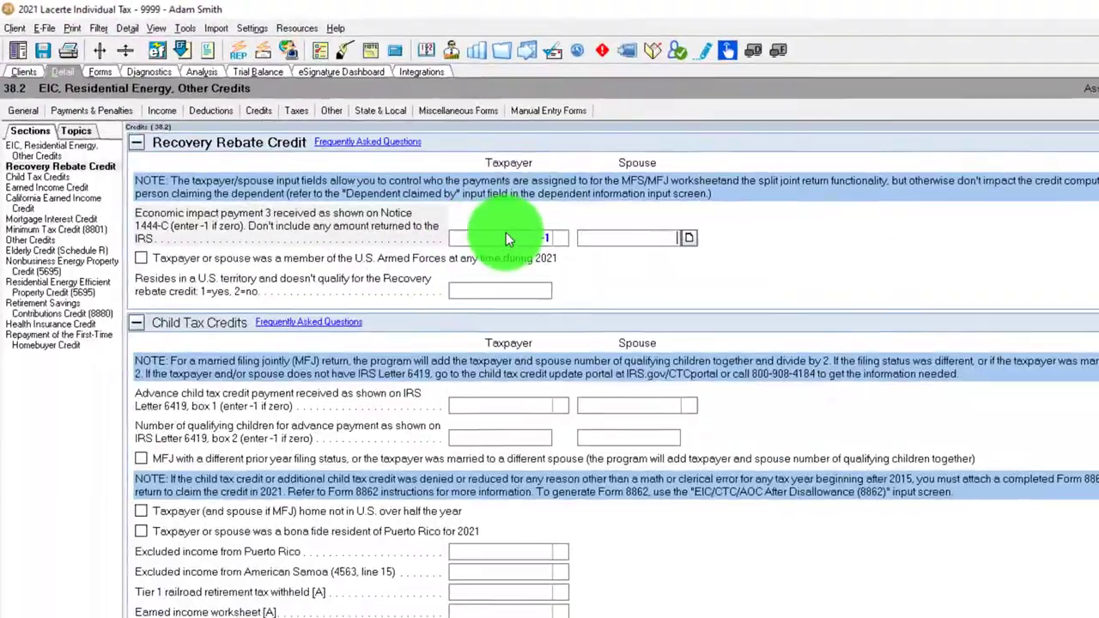
pyautogui.click(507, 224)
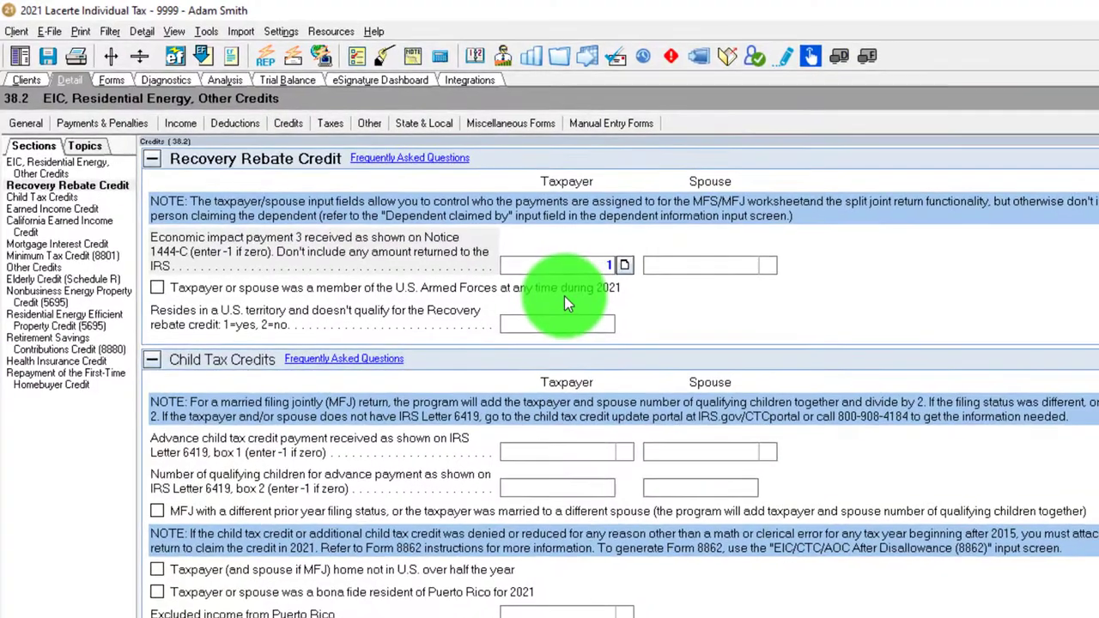
pyautogui.write('1400')
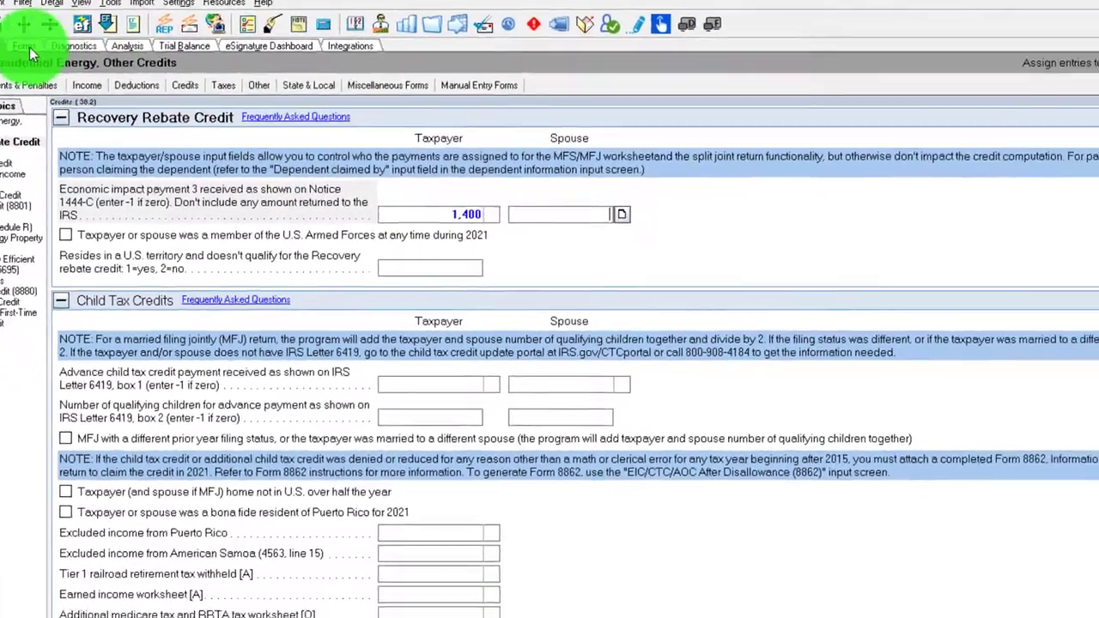
pyautogui.click(111, 79)
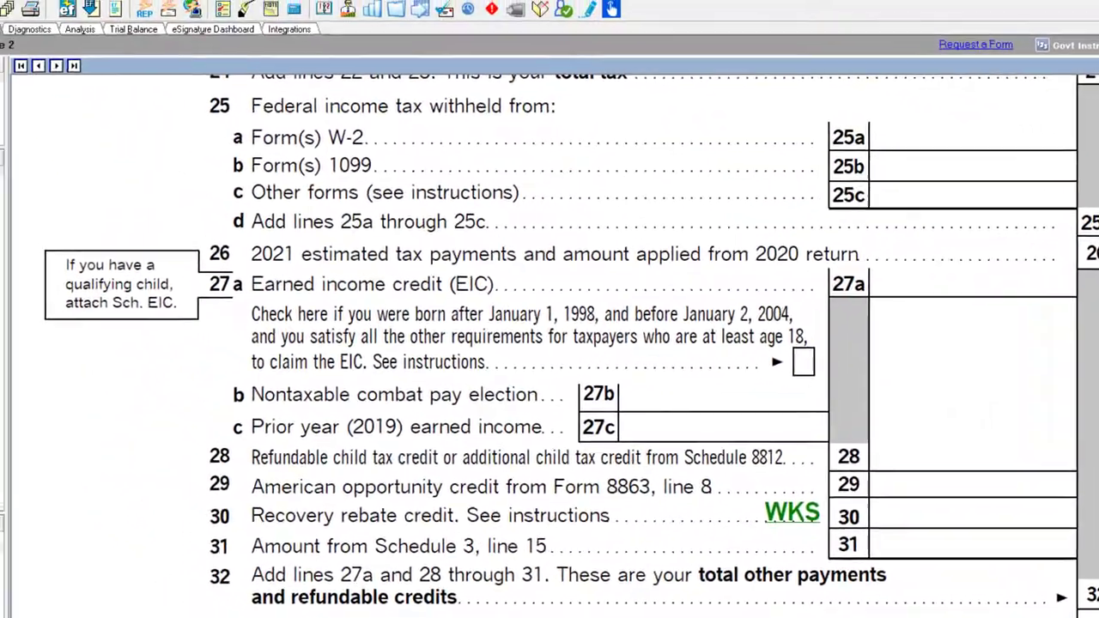
pyautogui.click(589, 417)
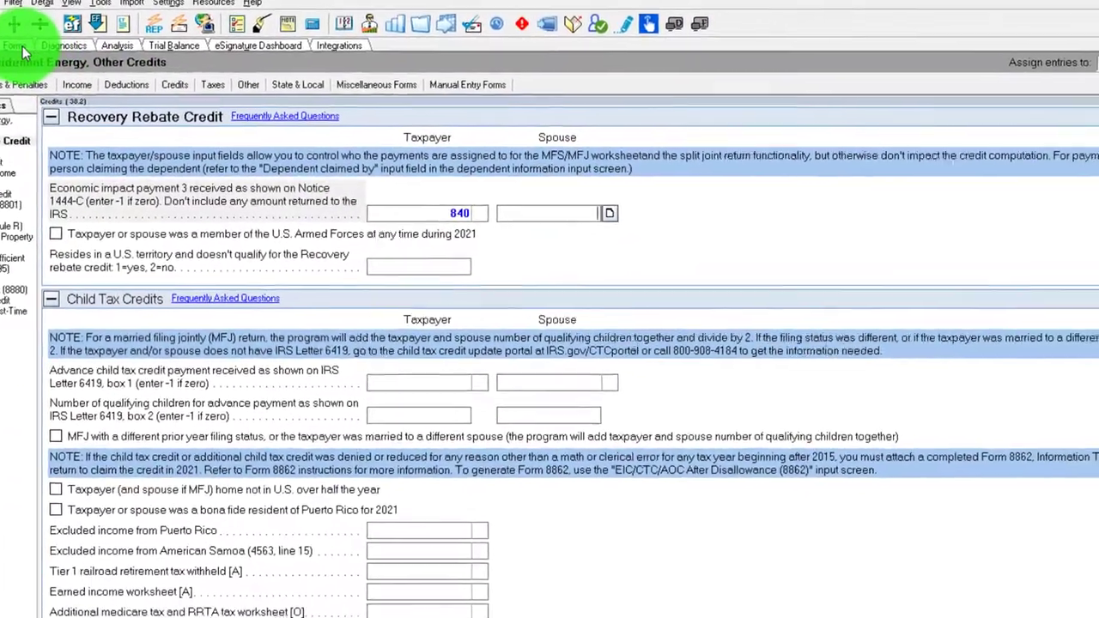
# Review the Form 1040 line 30 Recovery Rebate Credit worksheet through line 14 for an economic impact payment of 840, and close it
pyautogui.click(21, 48)
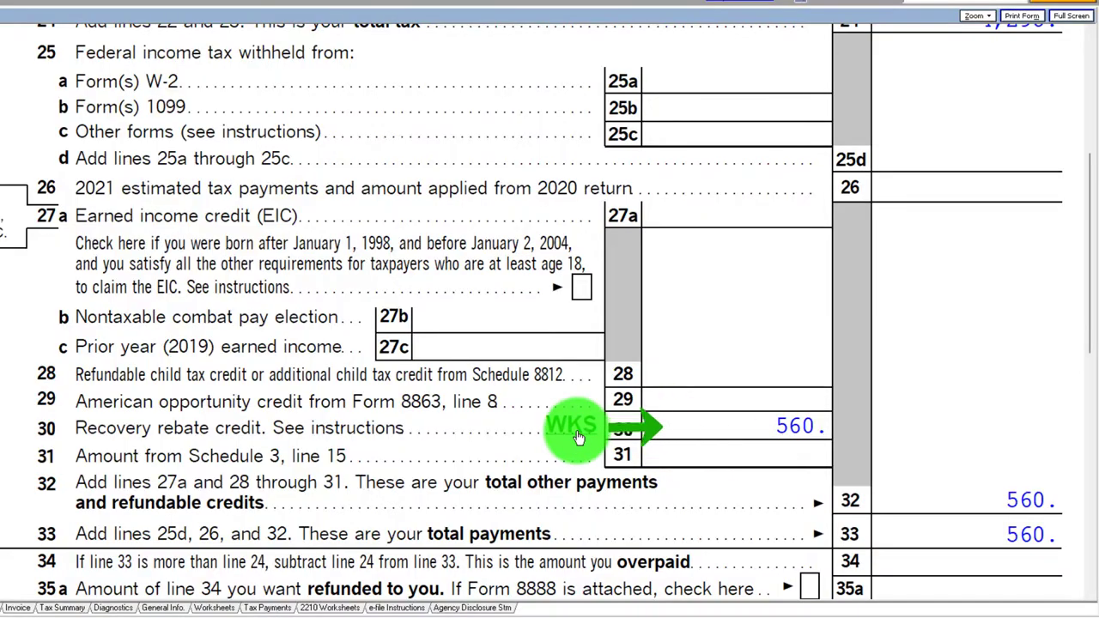
pyautogui.click(577, 434)
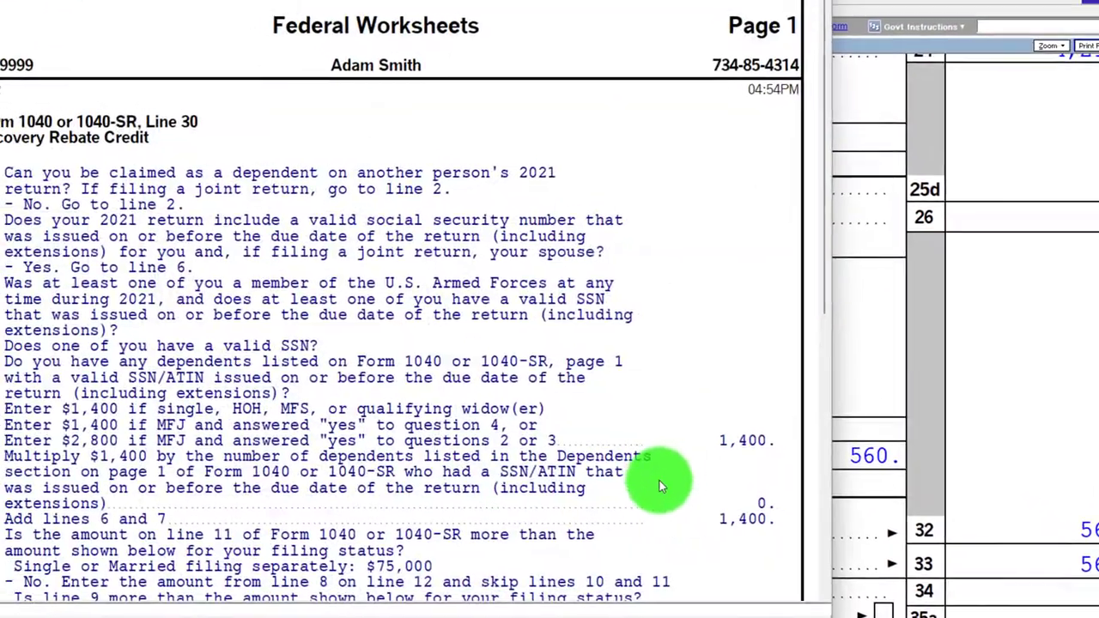
pyautogui.scroll(-7, 659, 486)
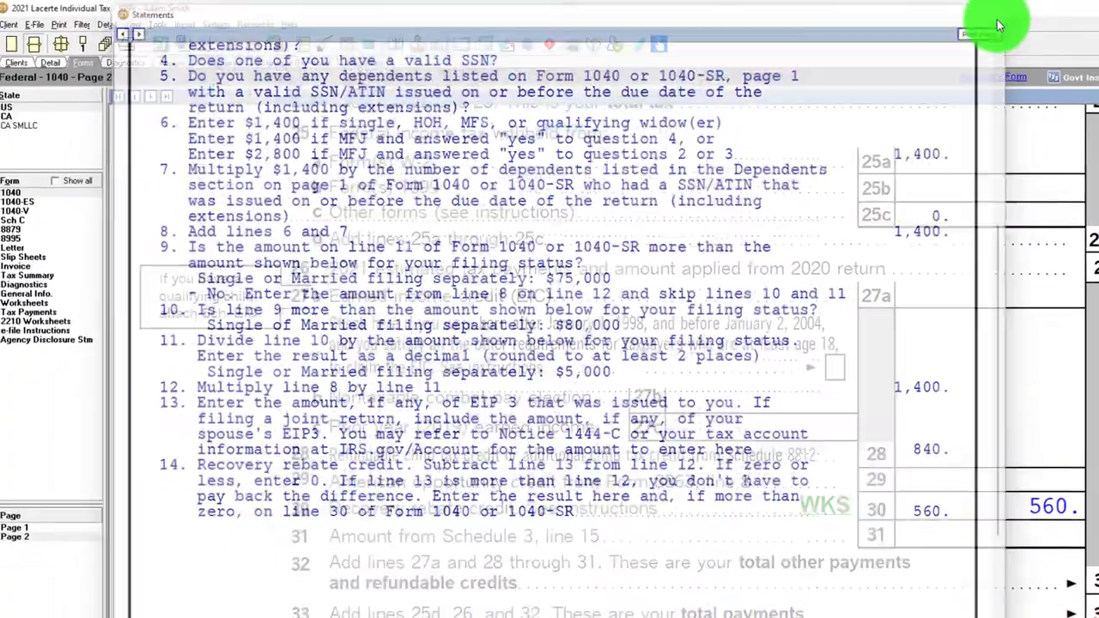
pyautogui.click(999, 16)
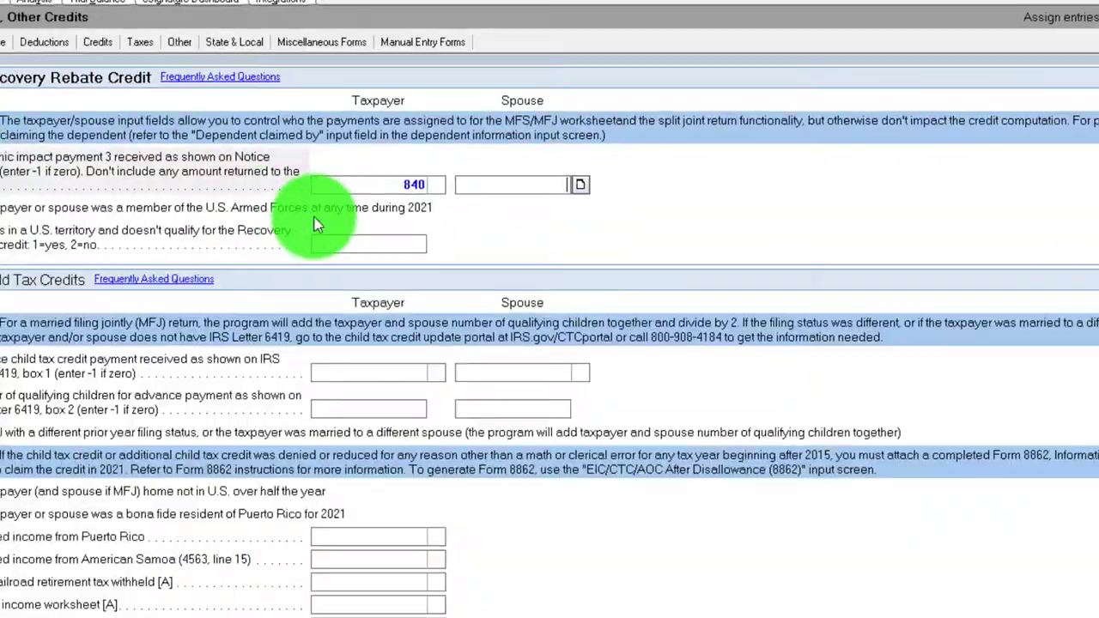
# Set the taxpayer's economic impact payment 3 received to 2,800 and look over the dependents section on Form 1040 page 1
pyautogui.doubleClick(404, 186)
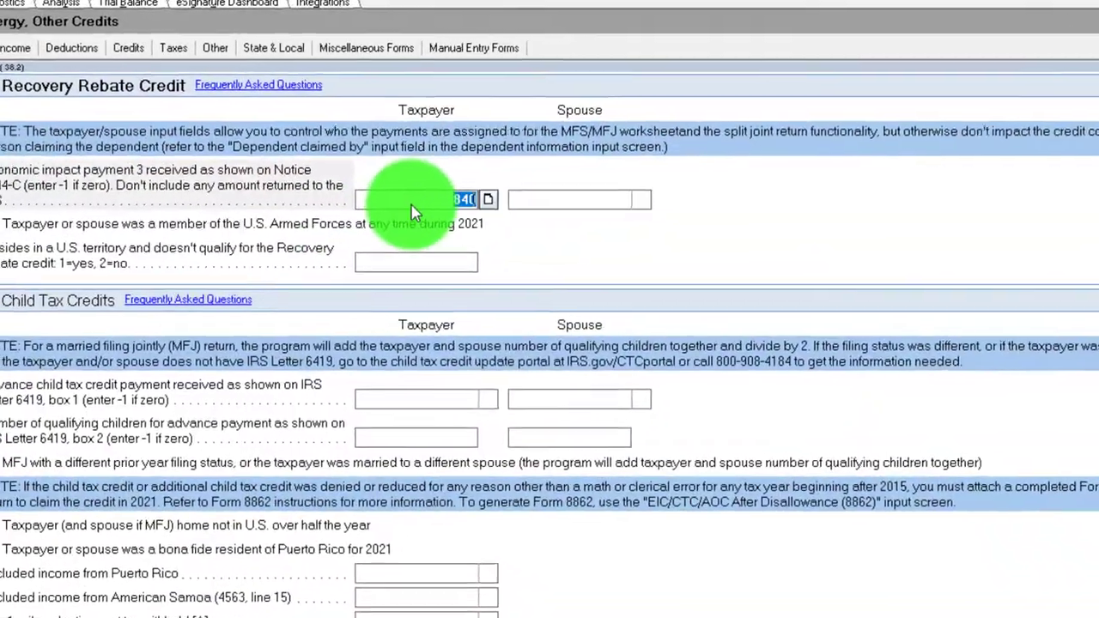
pyautogui.write('2,800')
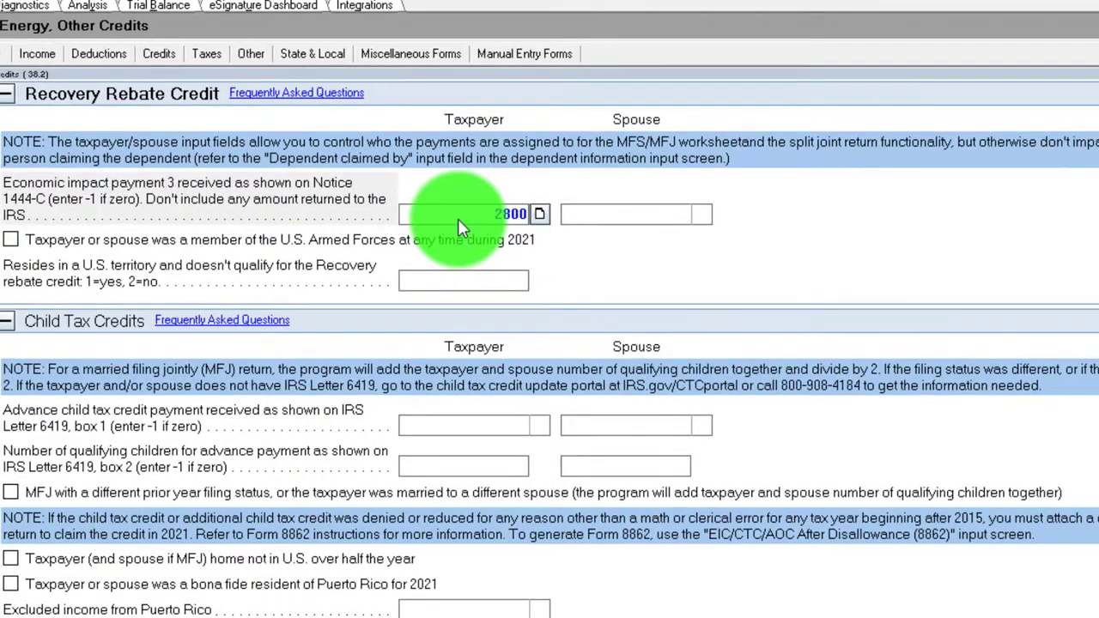
pyautogui.press('Tab')
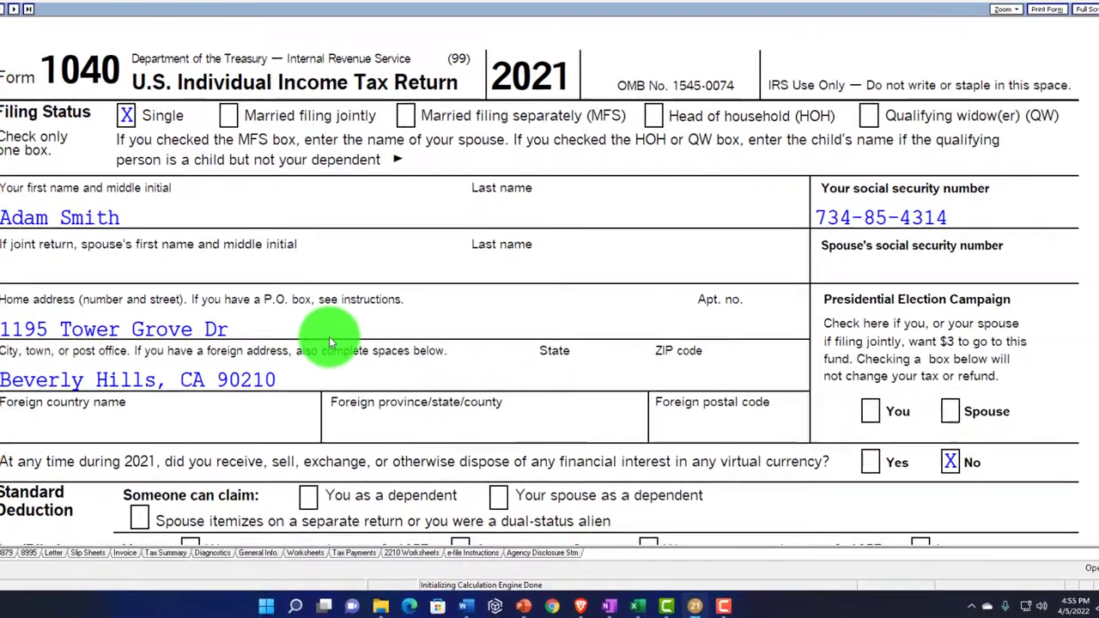
pyautogui.scroll(-3, 332, 339)
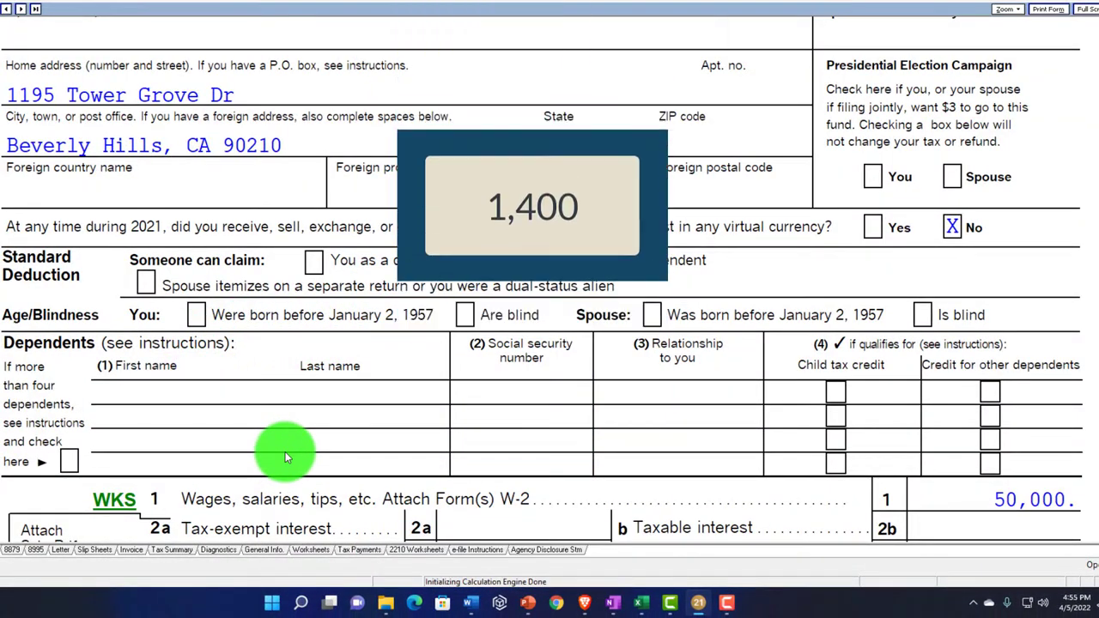
# Review the Form 1040 line 30 Recovery Rebate Credit worksheet through line 14 for an economic impact payment of 2,800, and close it
pyautogui.scroll(5, 285, 452)
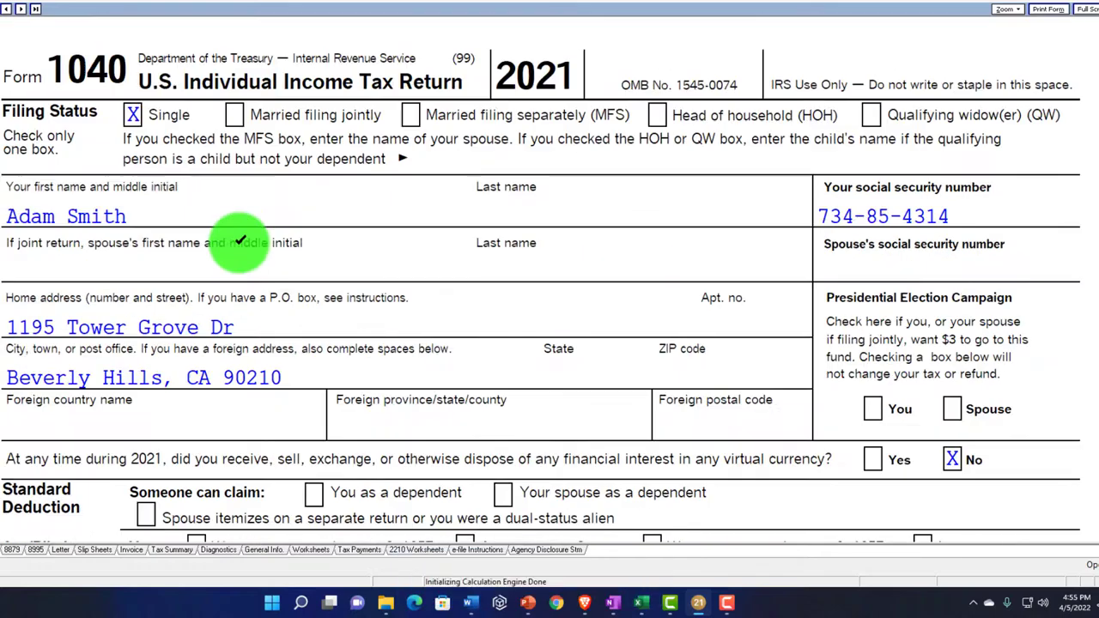
pyautogui.scroll(-3, 240, 245)
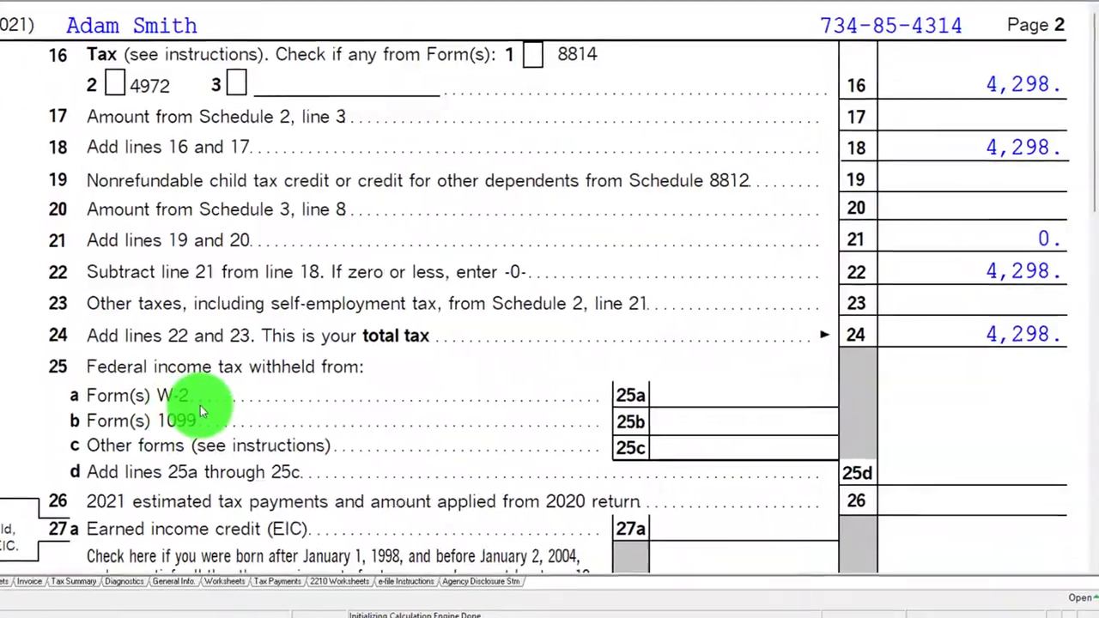
pyautogui.scroll(-5, 208, 466)
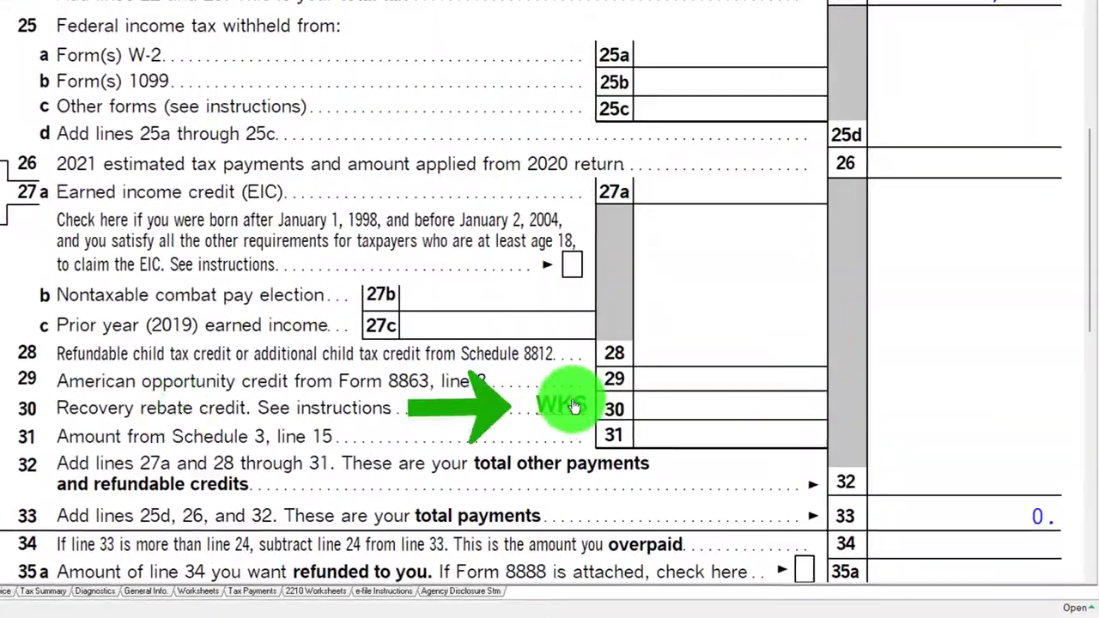
pyautogui.click(571, 410)
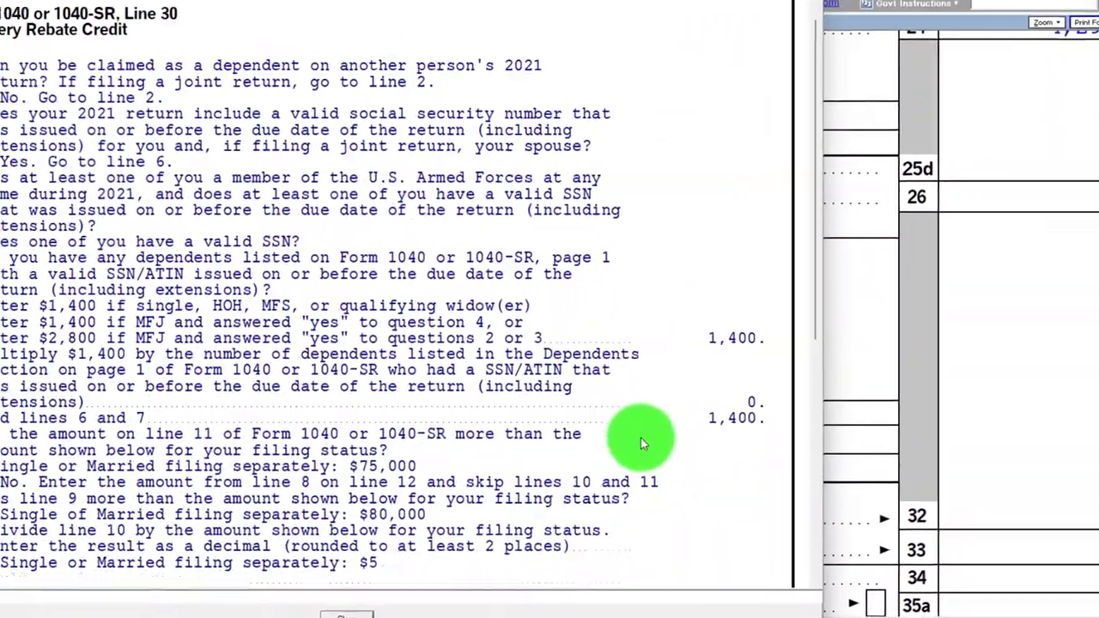
pyautogui.scroll(-3, 708, 470)
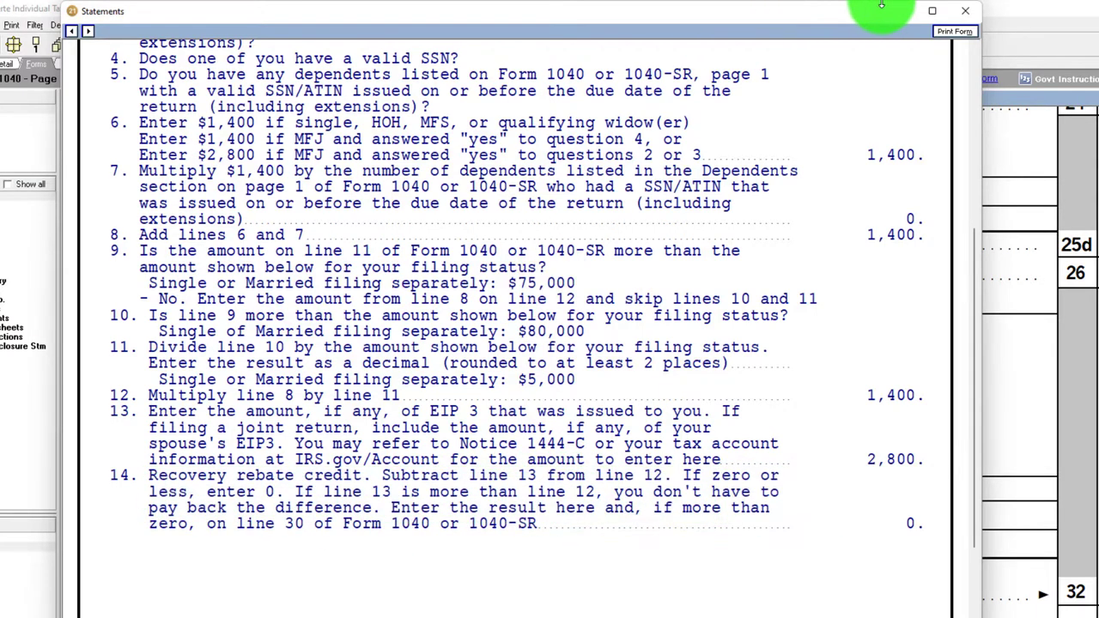
pyautogui.click(958, 16)
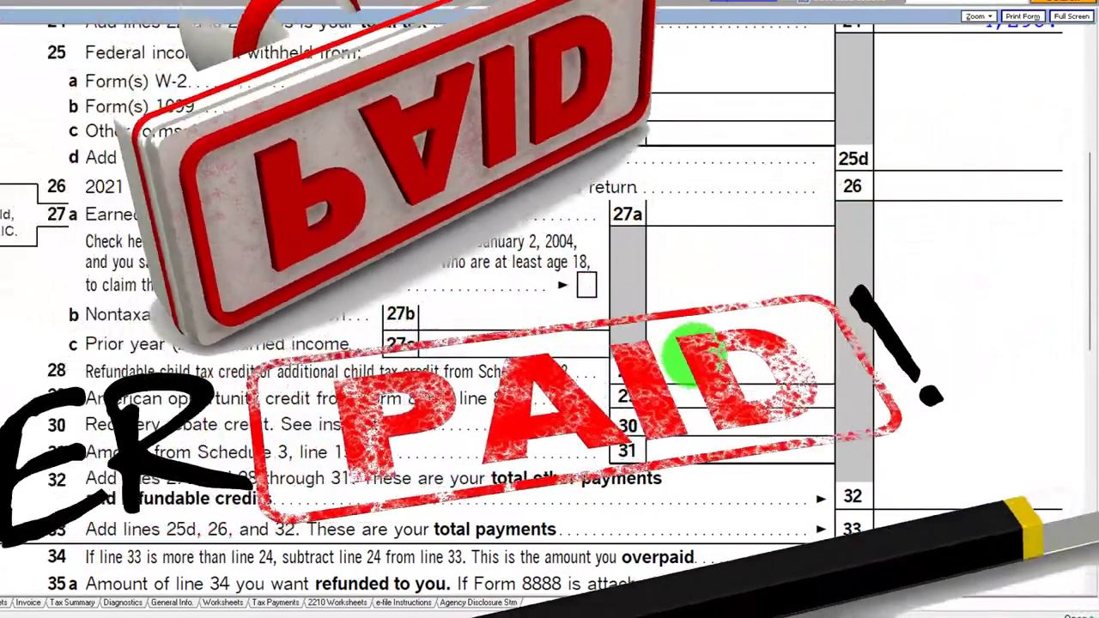
# Set the taxpayer's economic impact payment 3 received to -1 in the Recovery Rebate Credit inputs
pyautogui.scroll(-5, 695, 355)
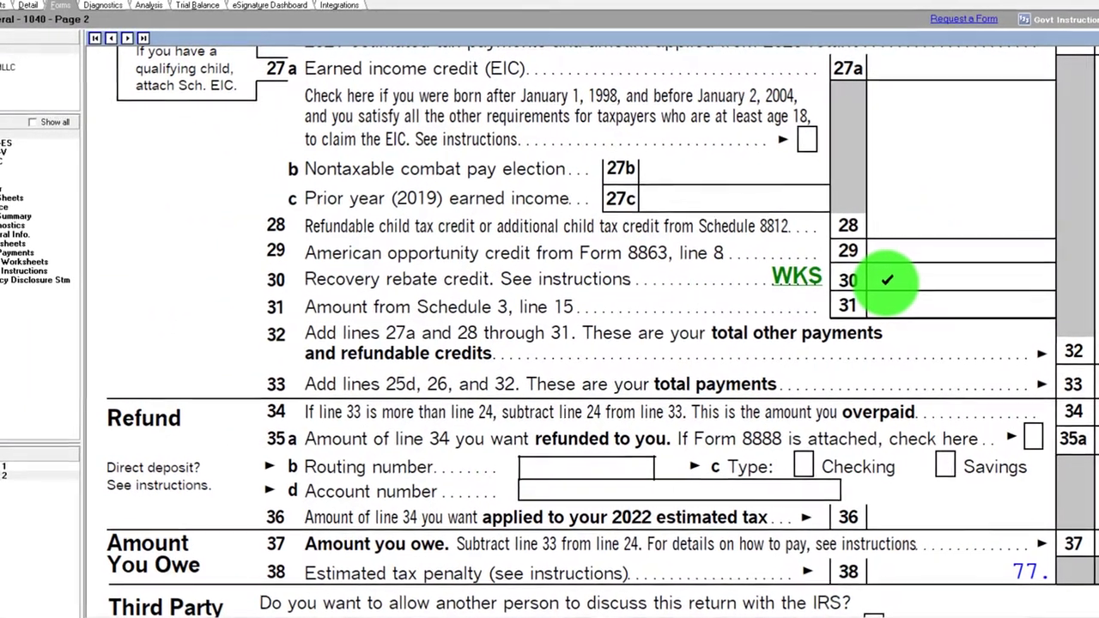
pyautogui.scroll(3, 887, 288)
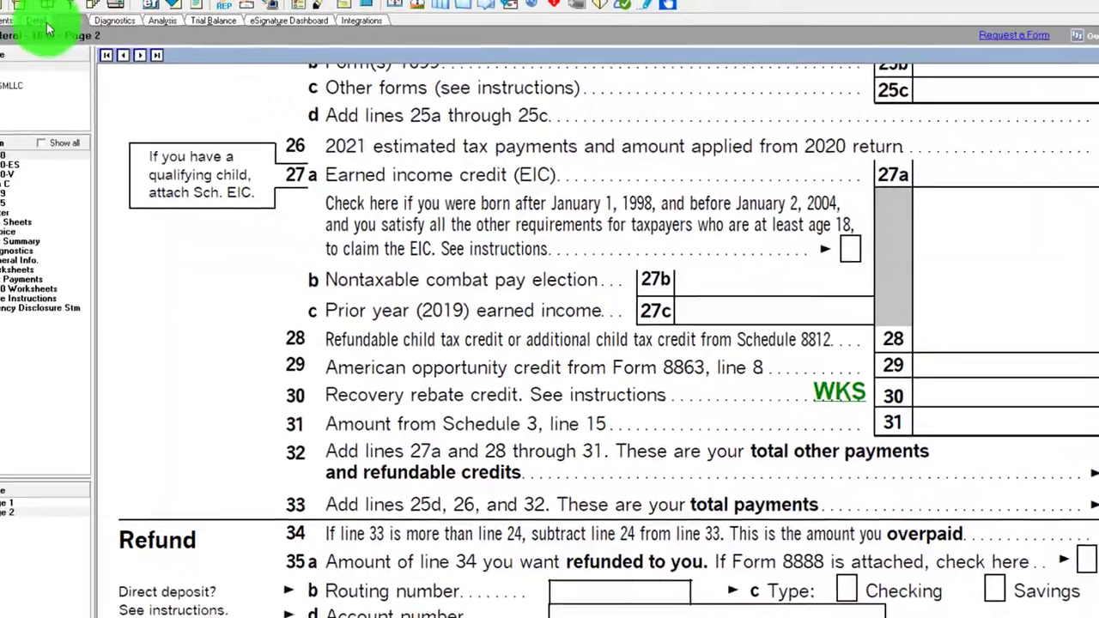
pyautogui.click(41, 23)
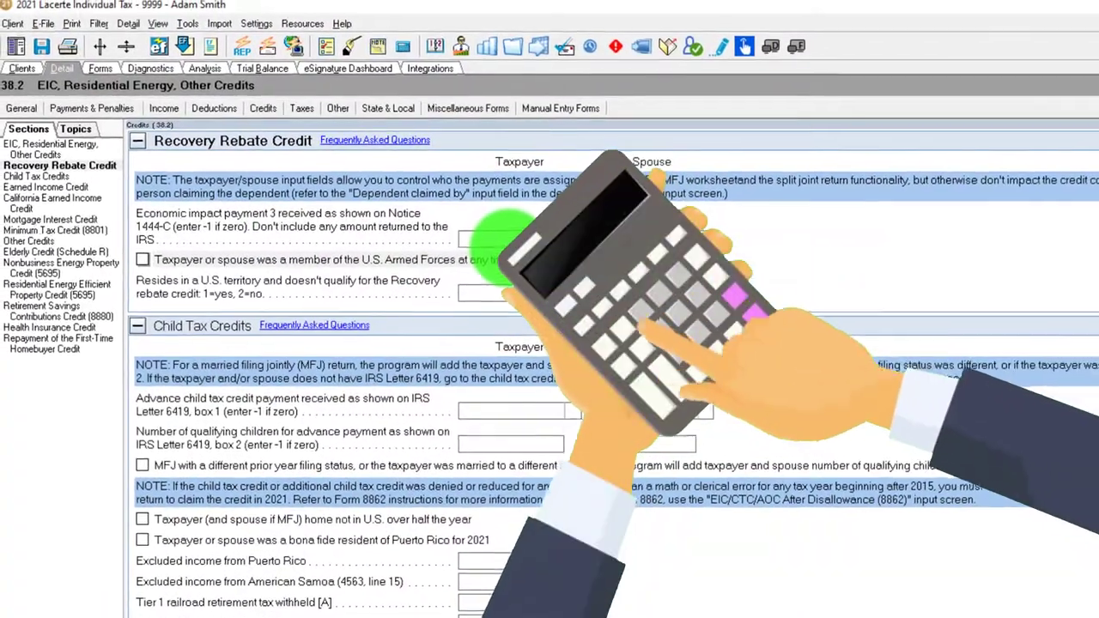
pyautogui.click(497, 232)
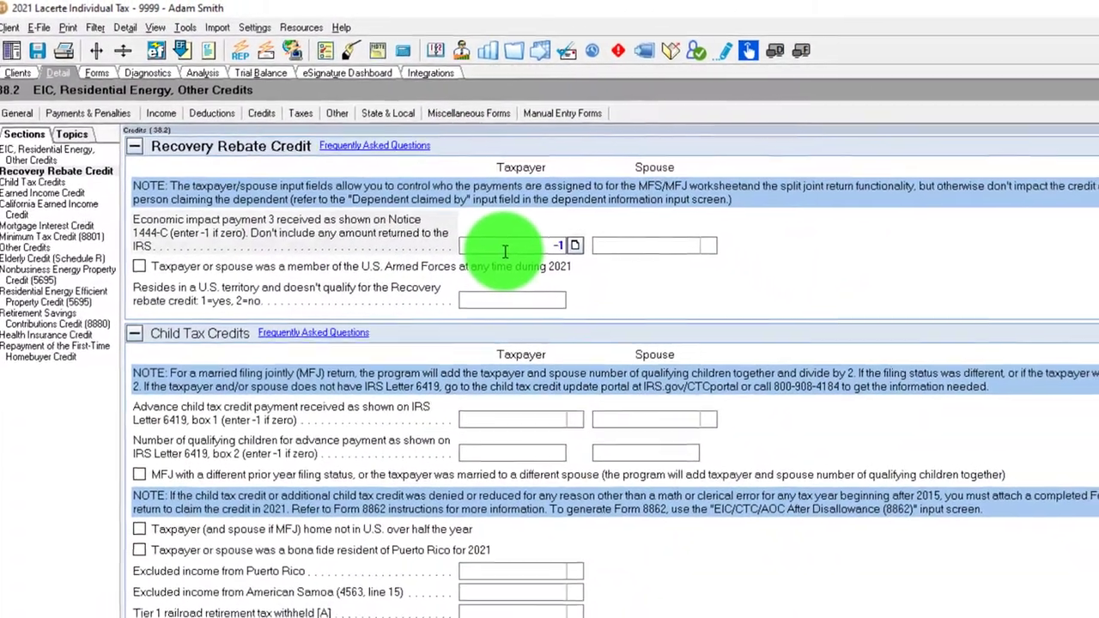
pyautogui.write('-1')
pyautogui.press('Tab')
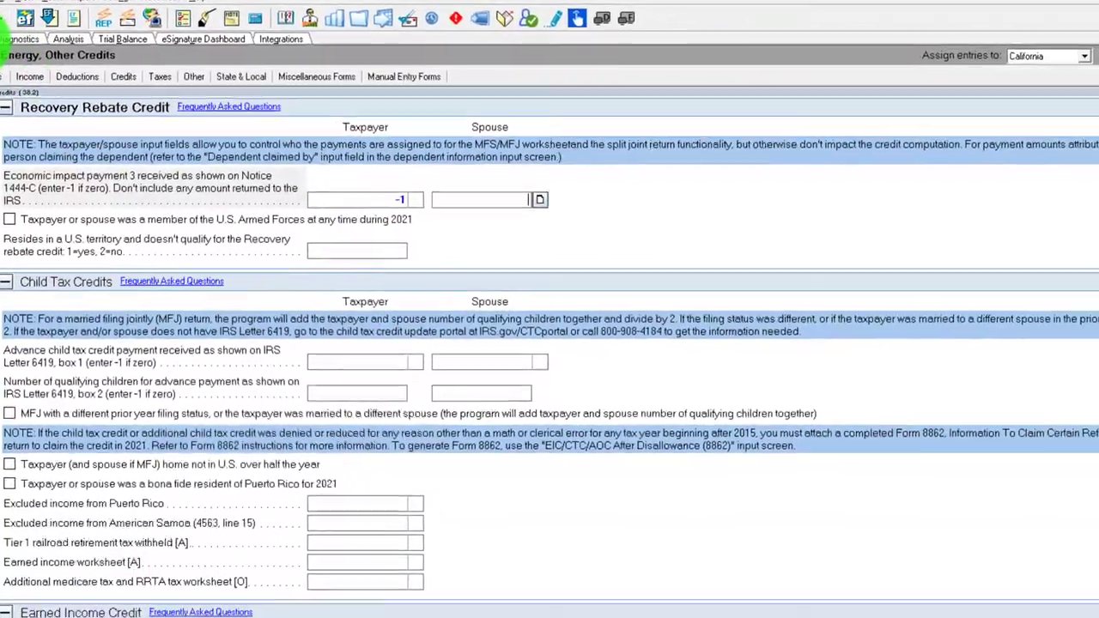
# Change the filing status to Married filing jointly and check the recovery rebate credit on Form 1040 line 30
pyautogui.click(7, 38)
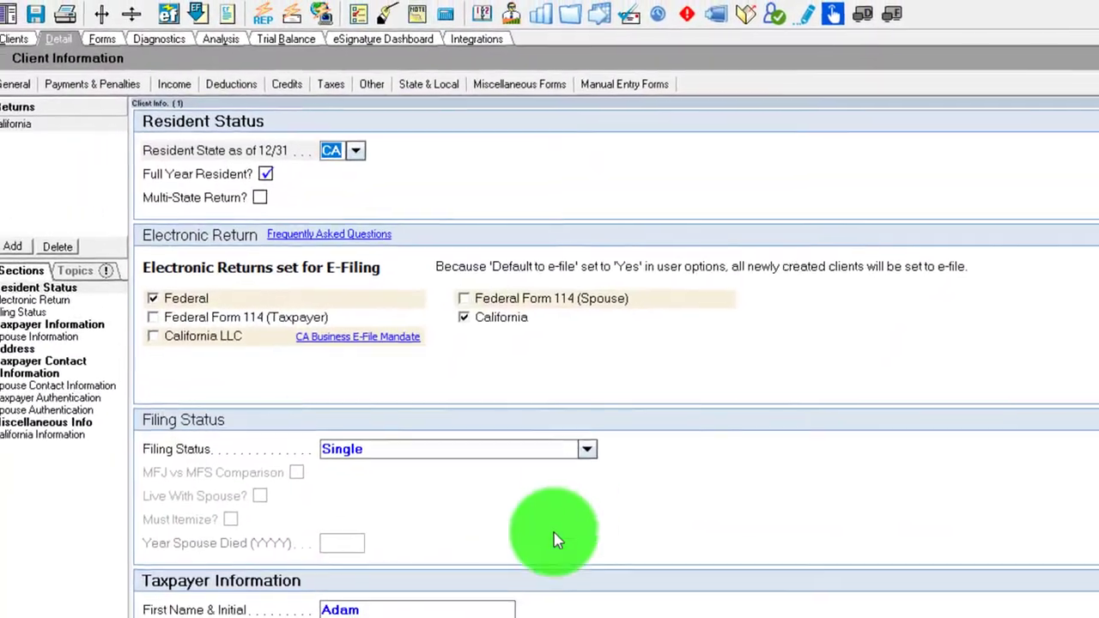
pyautogui.click(586, 449)
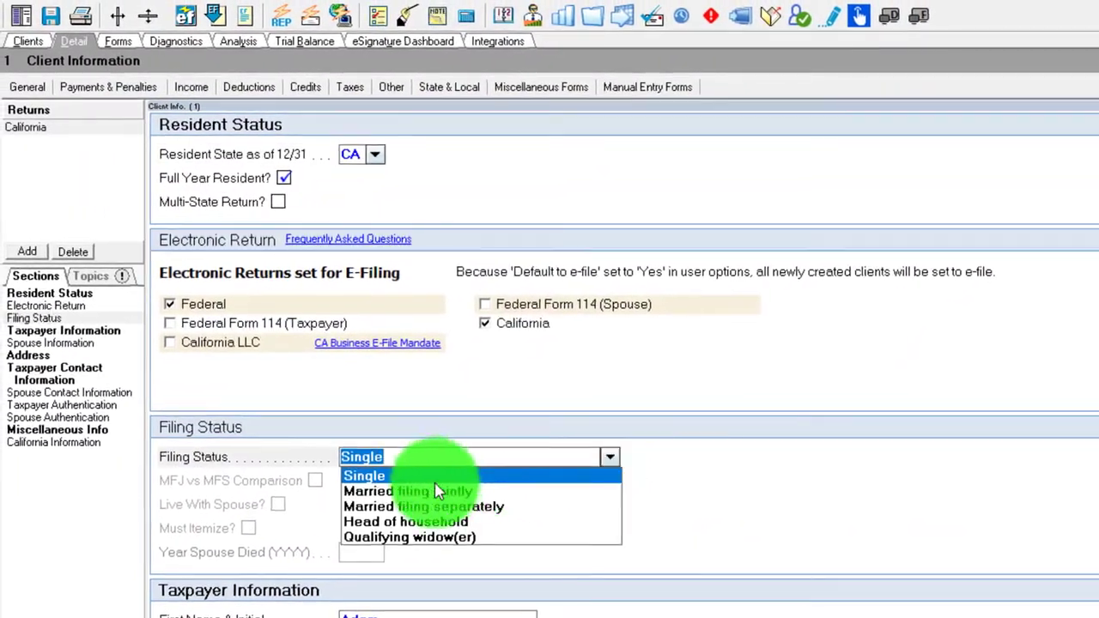
pyautogui.click(434, 492)
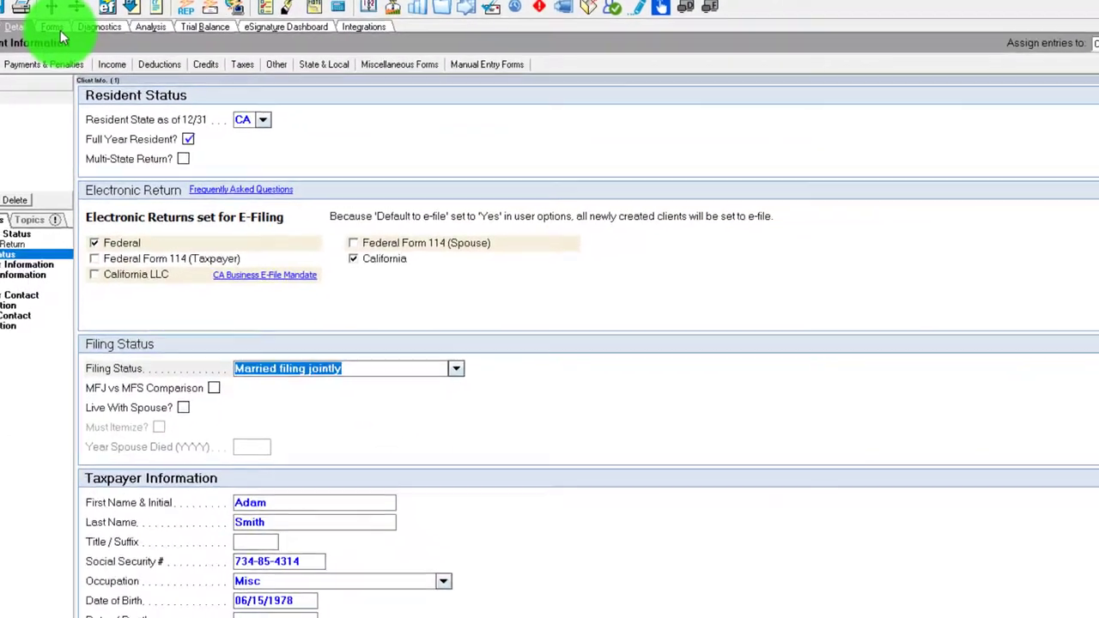
pyautogui.click(91, 36)
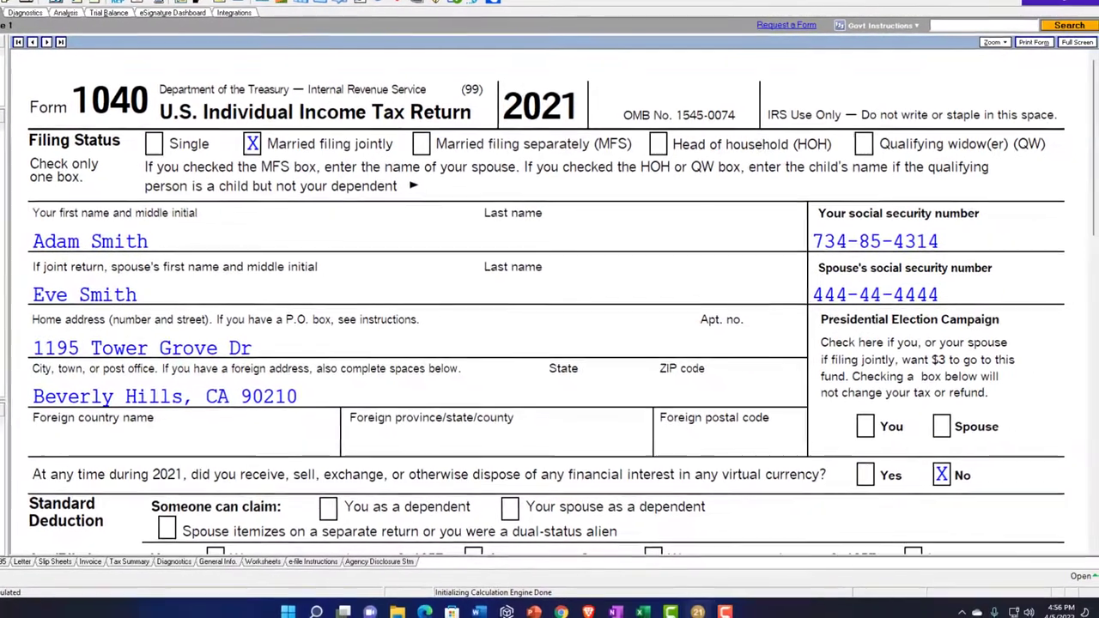
pyautogui.scroll(-15, 249, 159)
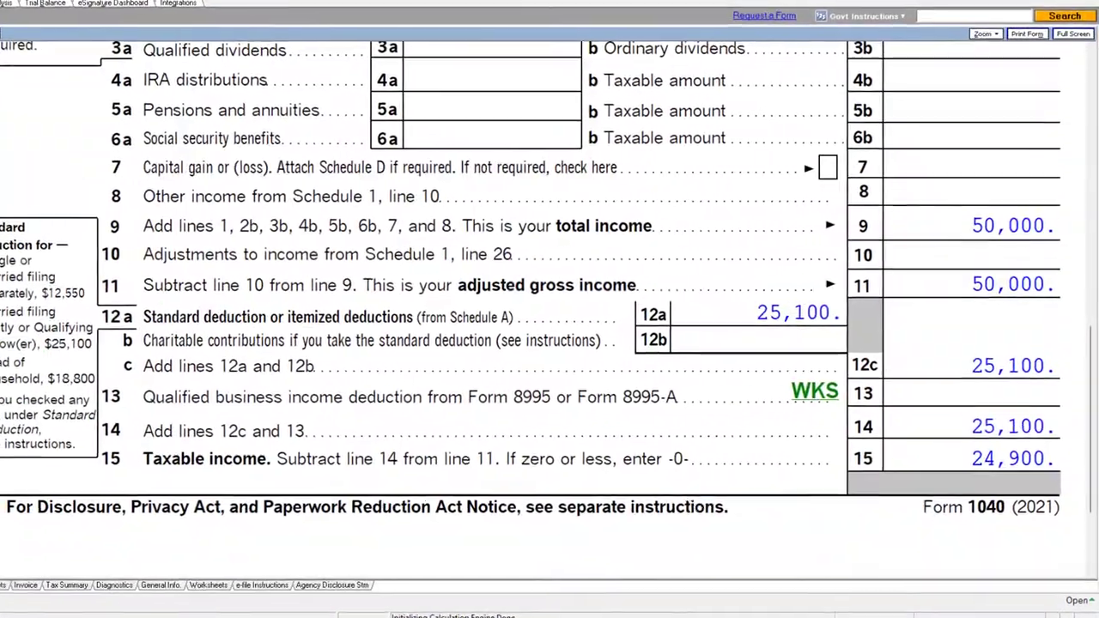
pyautogui.scroll(-5, 345, 404)
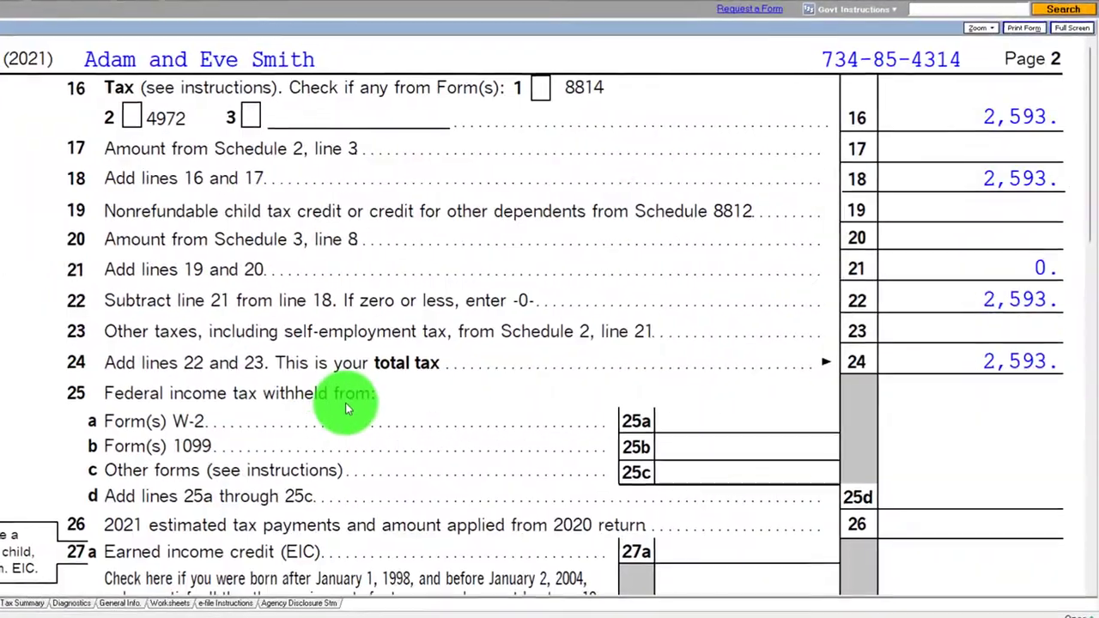
pyautogui.scroll(-4, 346, 408)
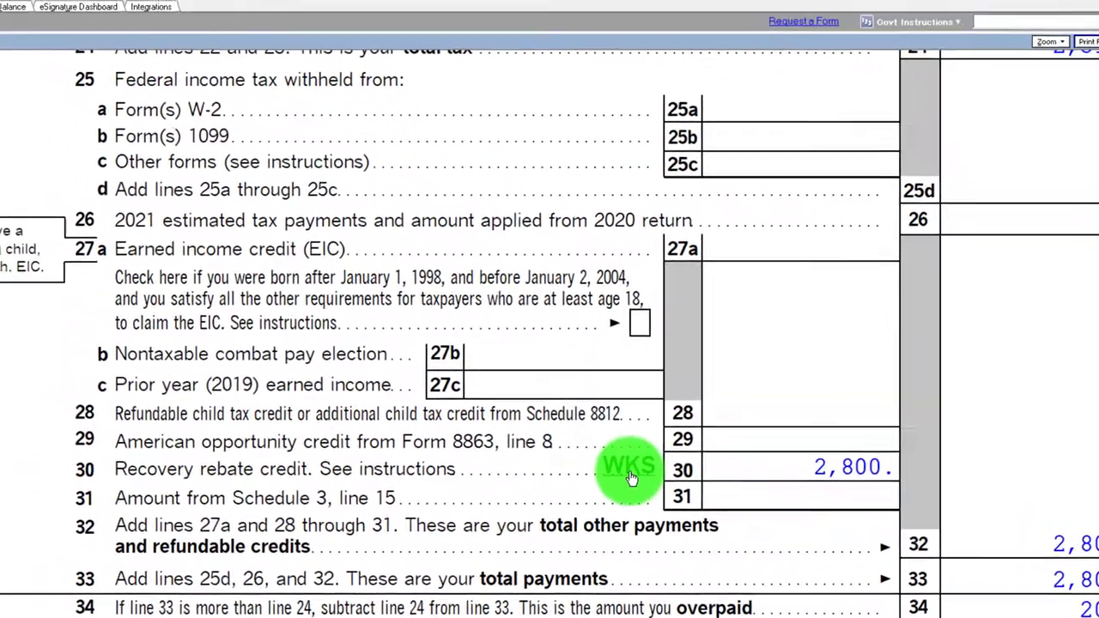
# Review the line 30 Recovery Rebate Credit worksheet through line 14 for the joint return, and close it
pyautogui.doubleClick(707, 437)
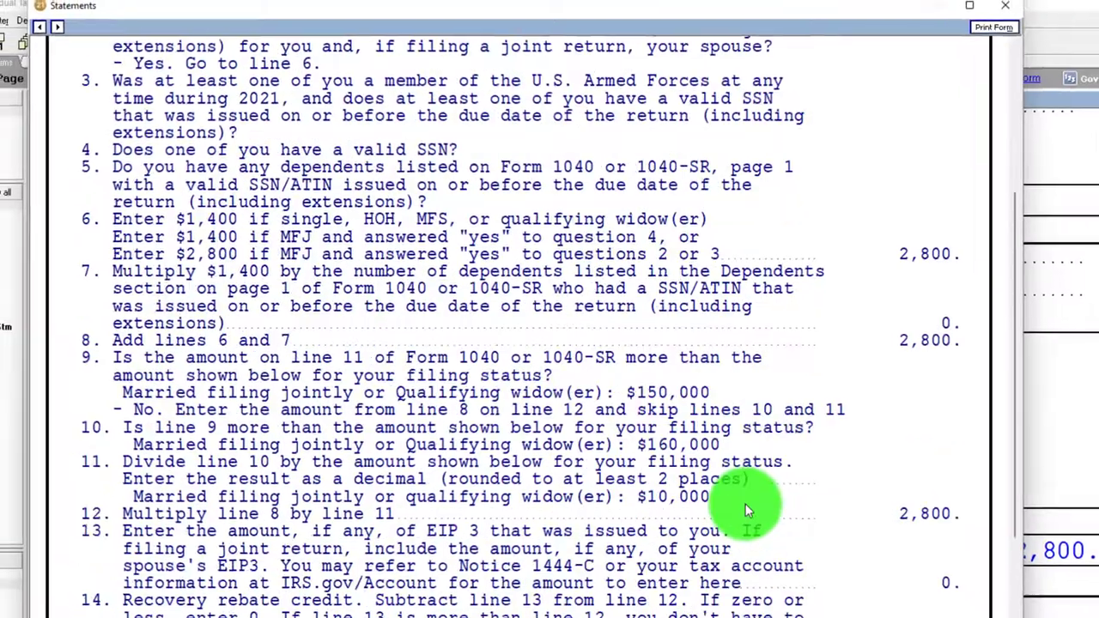
pyautogui.scroll(-2, 745, 505)
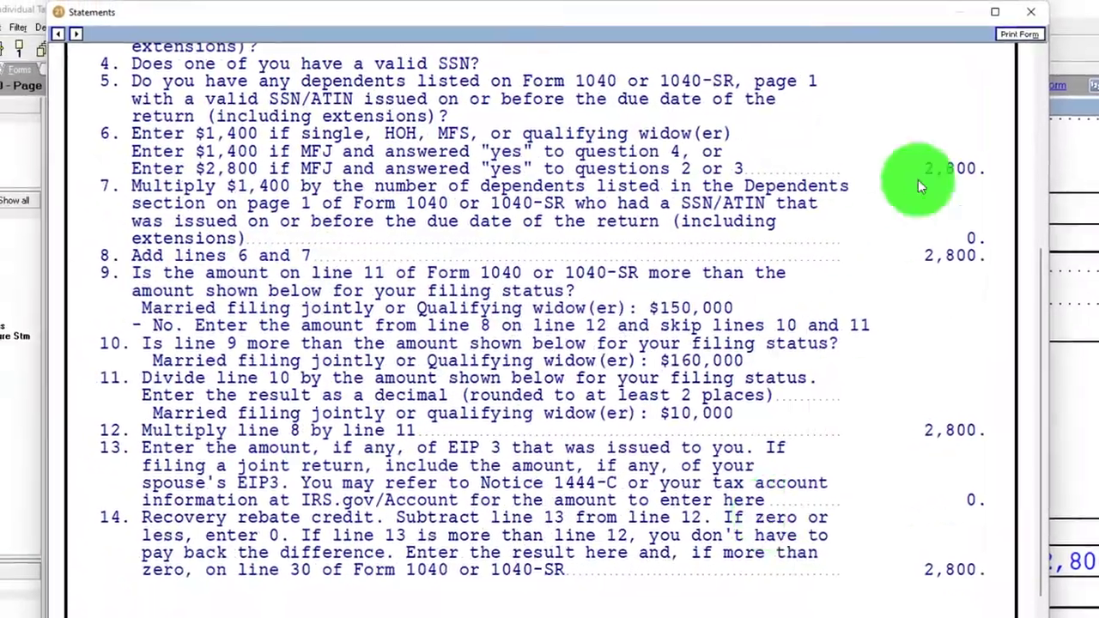
pyautogui.click(1044, 25)
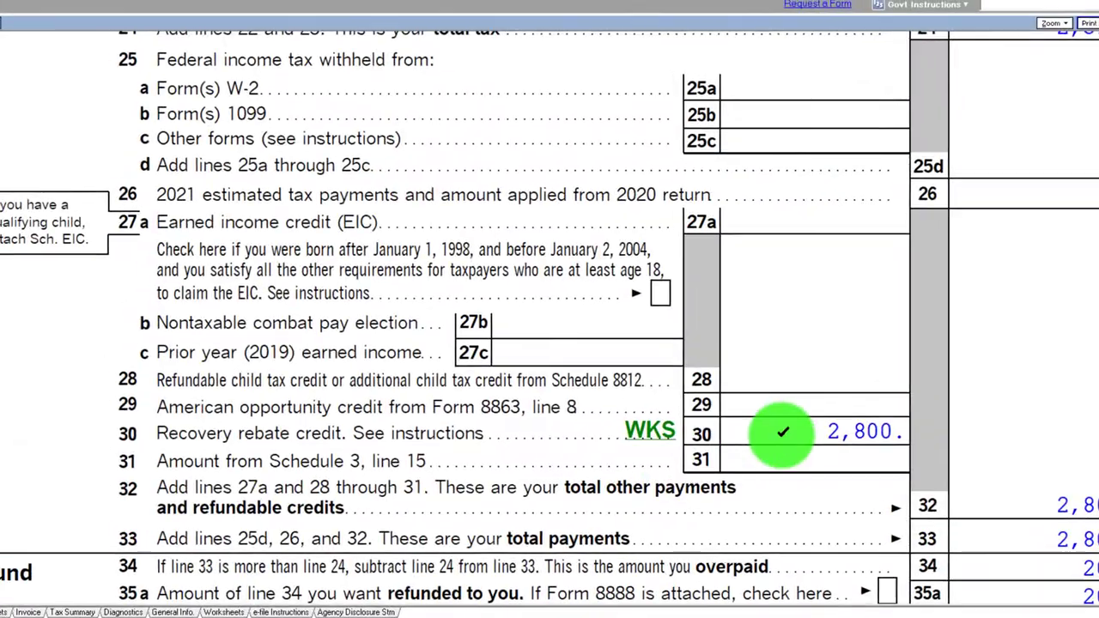
# Set the spouse's economic impact payment 3 received to -1 and check line 30 on Form 1040
pyautogui.rightClick(829, 458)
pyautogui.click(868, 484)
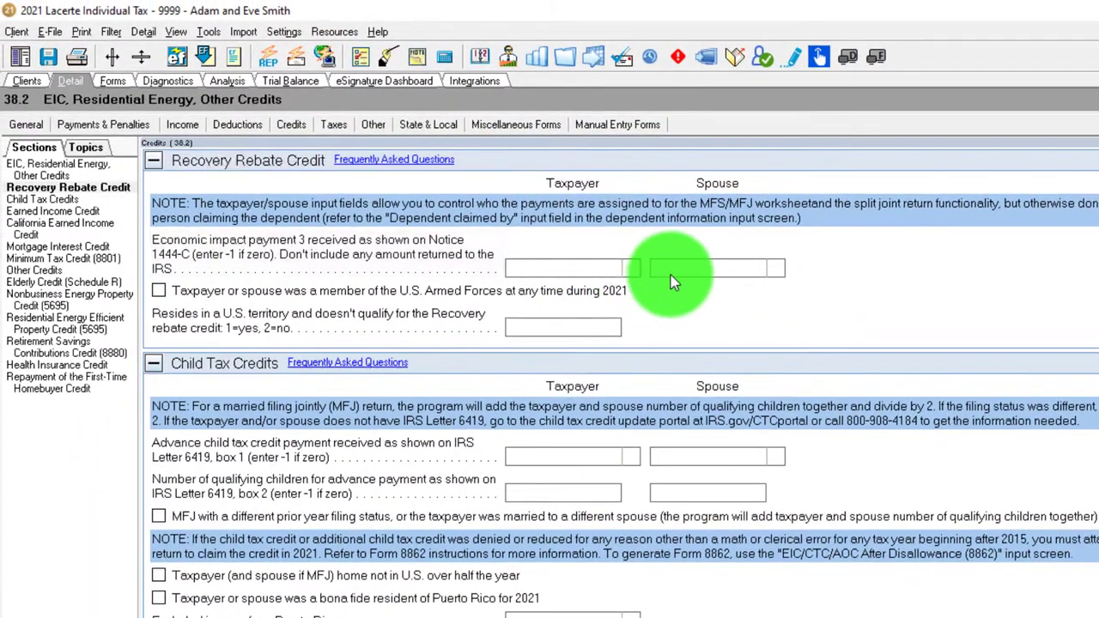
pyautogui.click(671, 275)
pyautogui.write('-1')
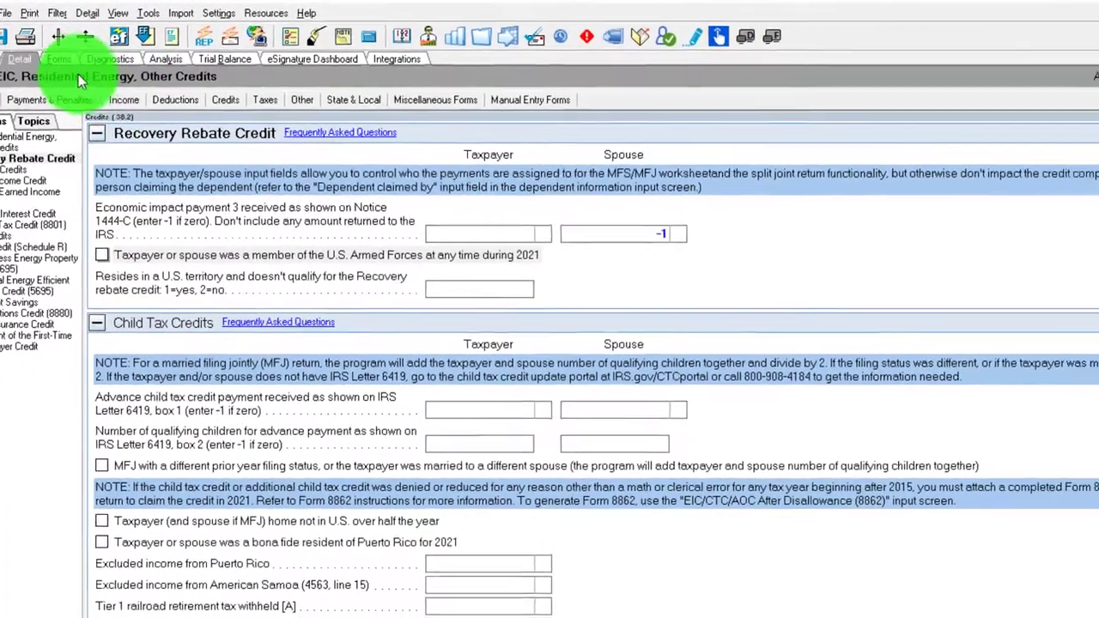
pyautogui.click(96, 75)
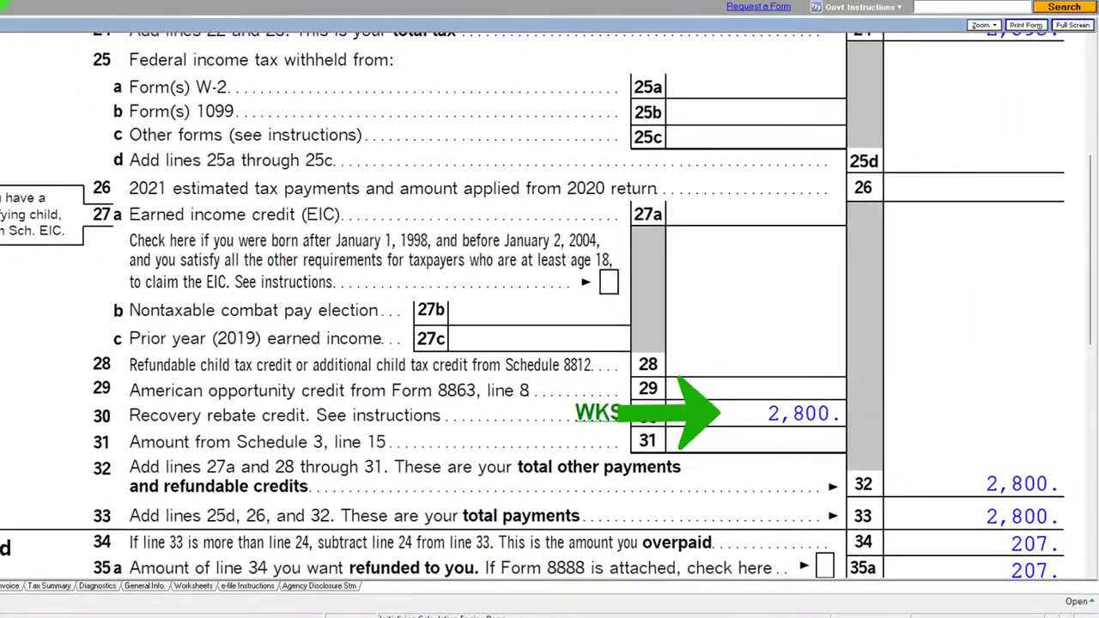
# Set the taxpayer's economic impact payment 3 received to 1,400 on the joint return and review the line 30 worksheet
pyautogui.doubleClick(773, 415)
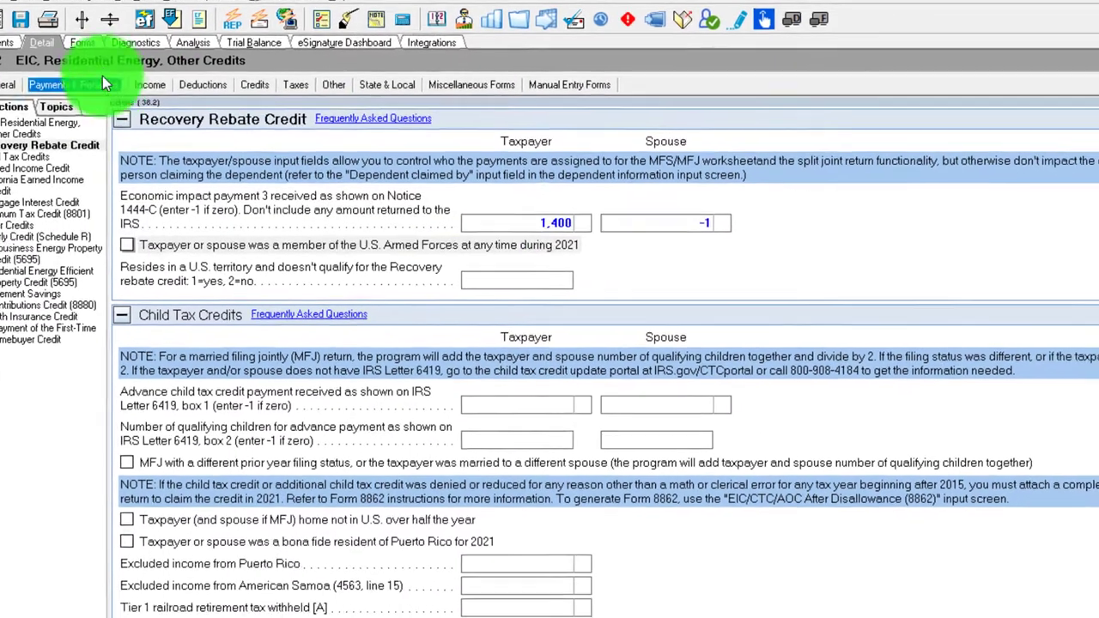
pyautogui.click(111, 52)
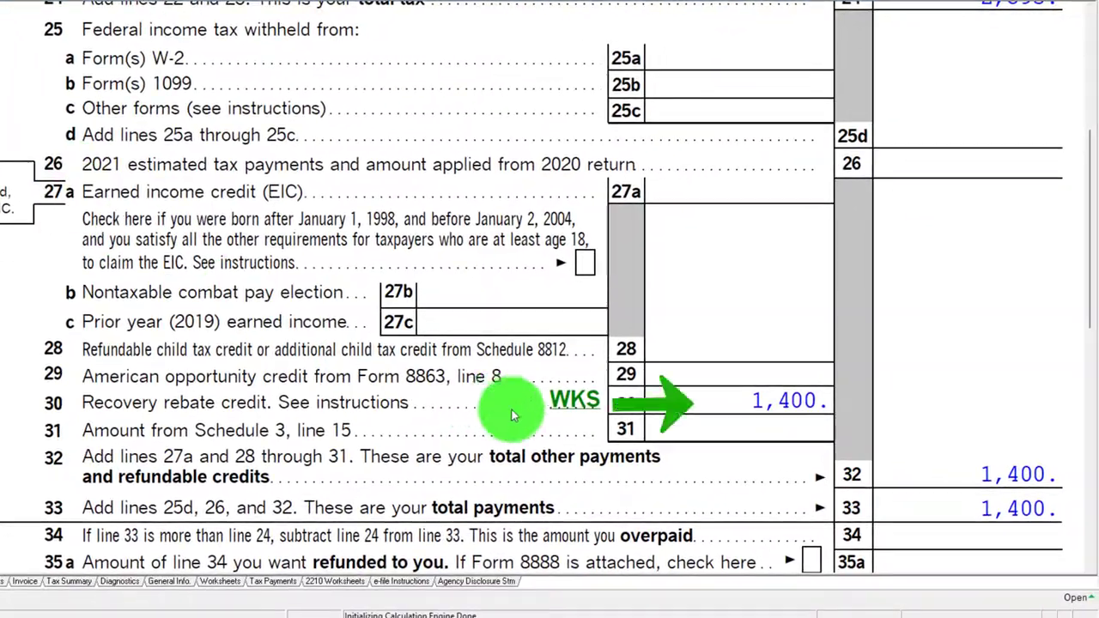
pyautogui.click(579, 403)
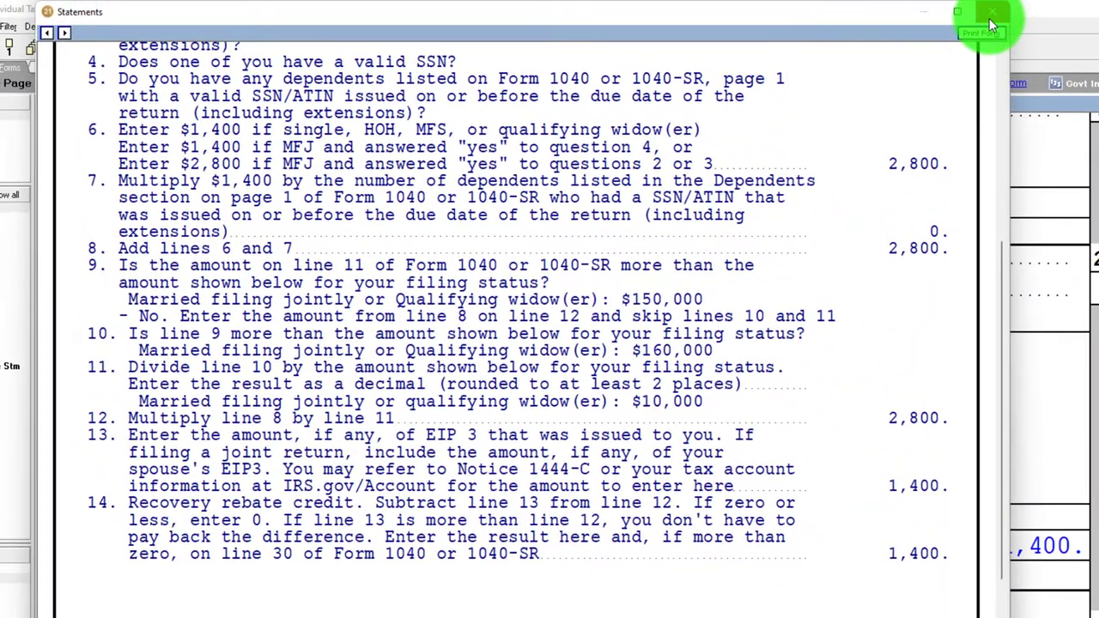
pyautogui.click(978, 6)
# Clear the taxpayer's economic impact payment 3 amount, keeping the spouse's entry at -1
pyautogui.click(2, 67)
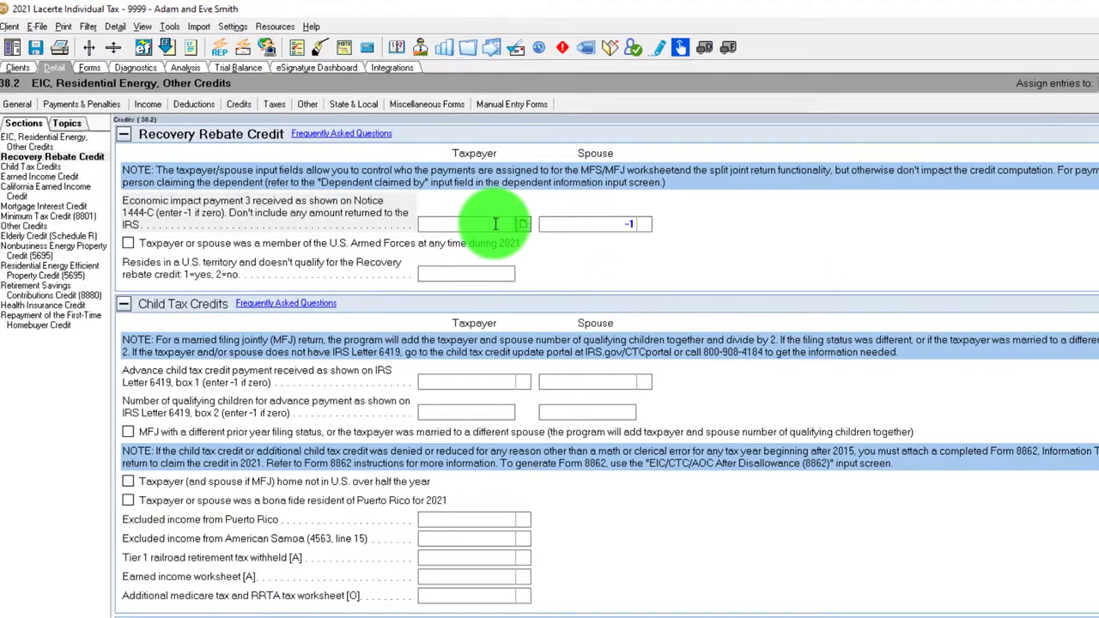
pyautogui.press('Tab')
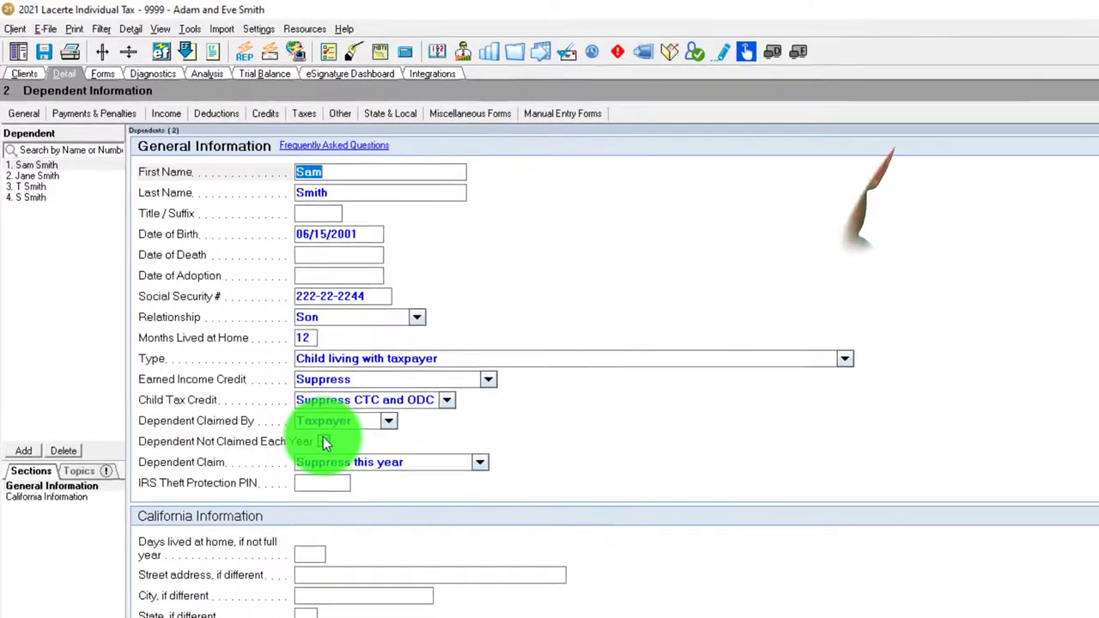
# Turn off Dependent Not Claimed Each Year for the first dependent and set Child Tax Credit and Earned Income Credit to When applicable
pyautogui.click(324, 442)
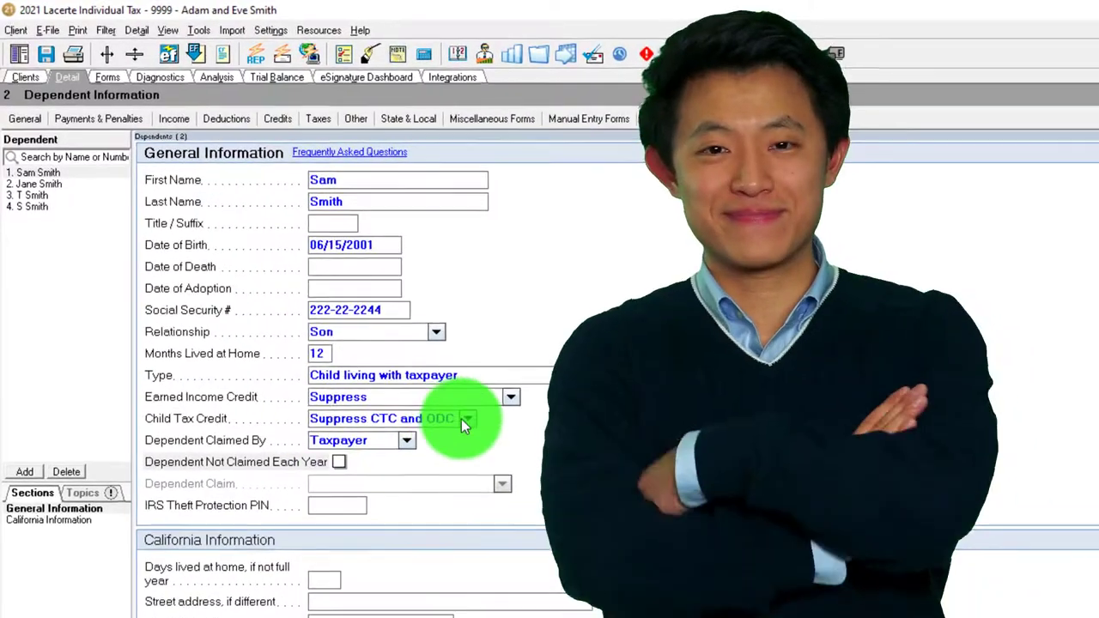
pyautogui.click(447, 400)
pyautogui.click(443, 456)
pyautogui.click(533, 414)
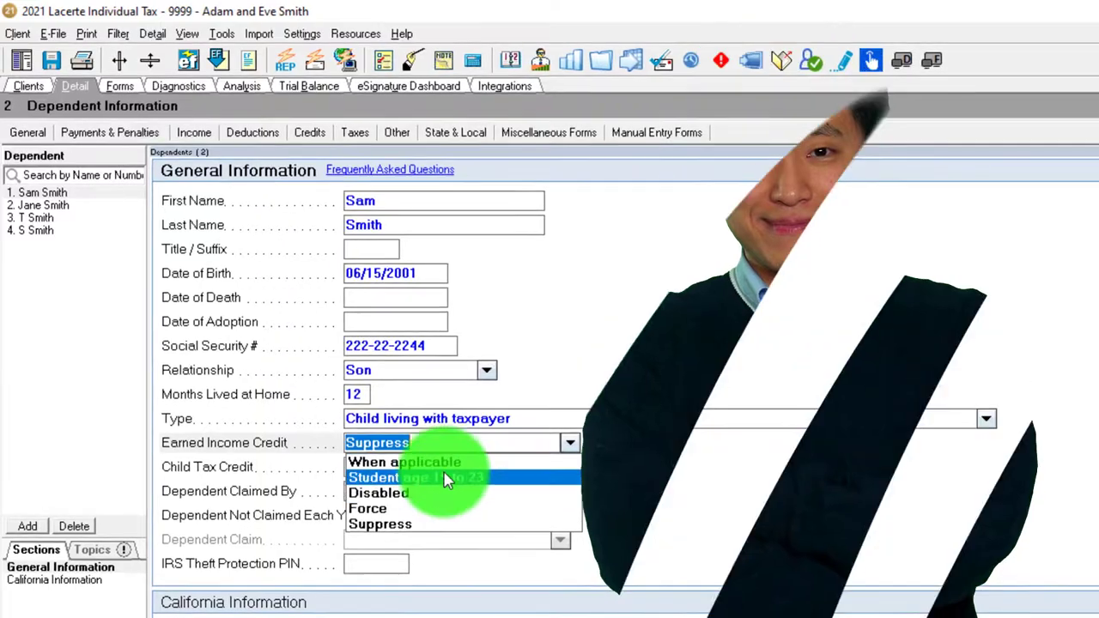
pyautogui.press('Tab')
pyautogui.press('Tab')
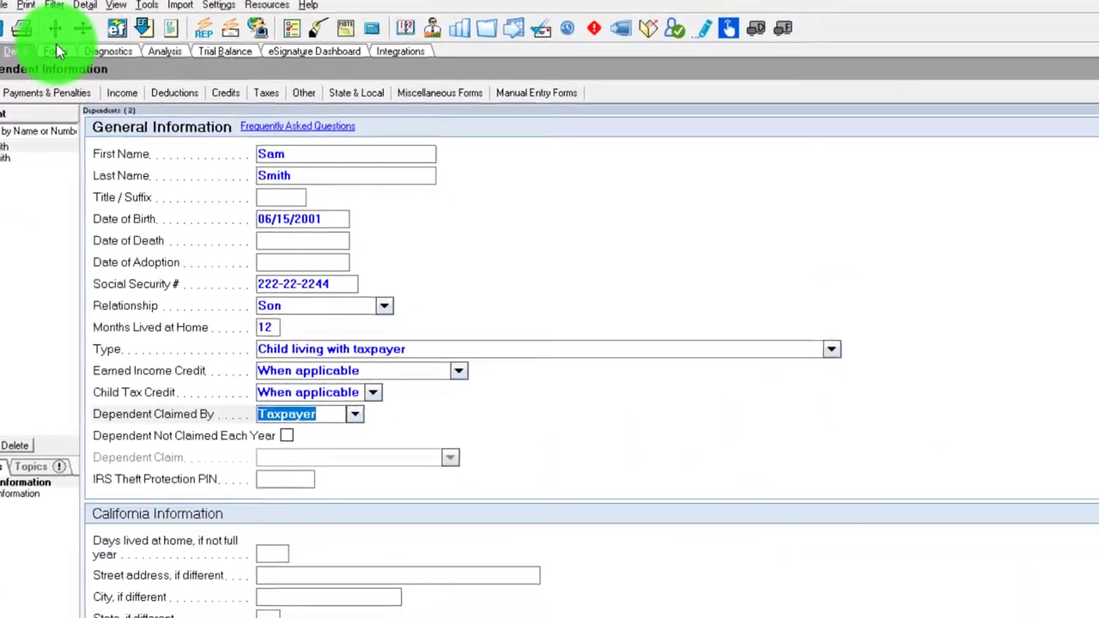
# Review the joint filing status, the dependents section and the wages on Form 1040 page 1
pyautogui.click(55, 52)
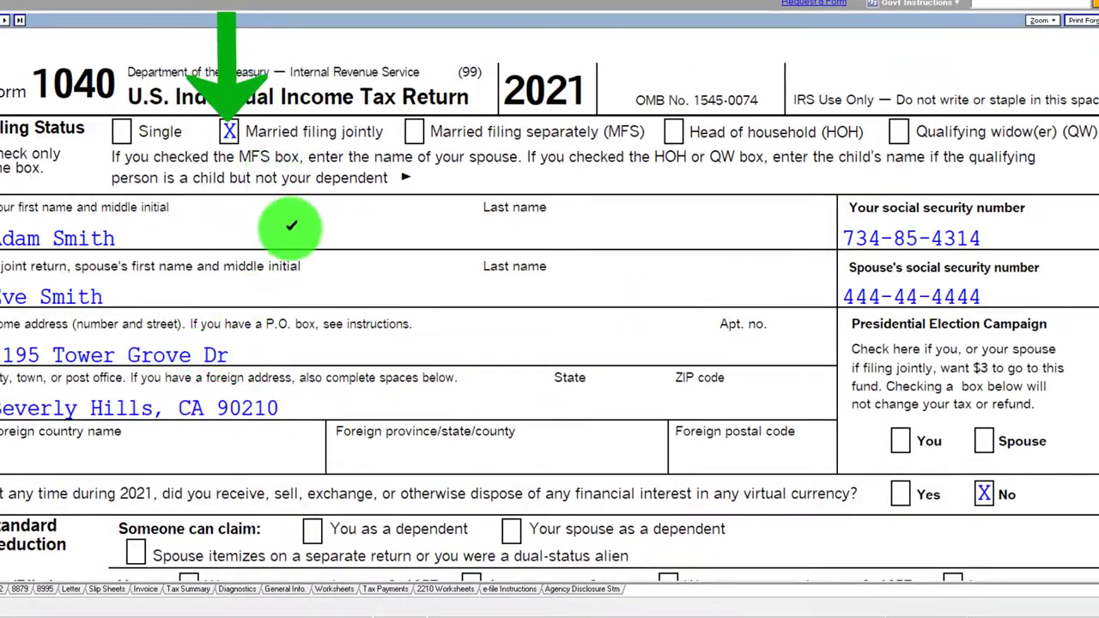
pyautogui.scroll(-3, 292, 226)
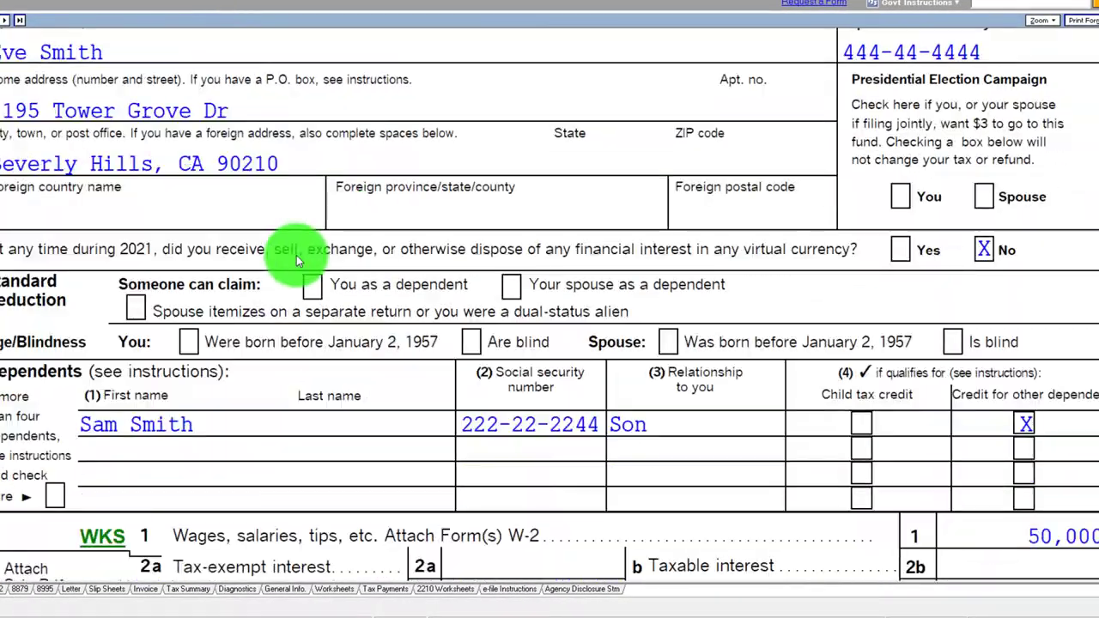
pyautogui.scroll(-3, 275, 421)
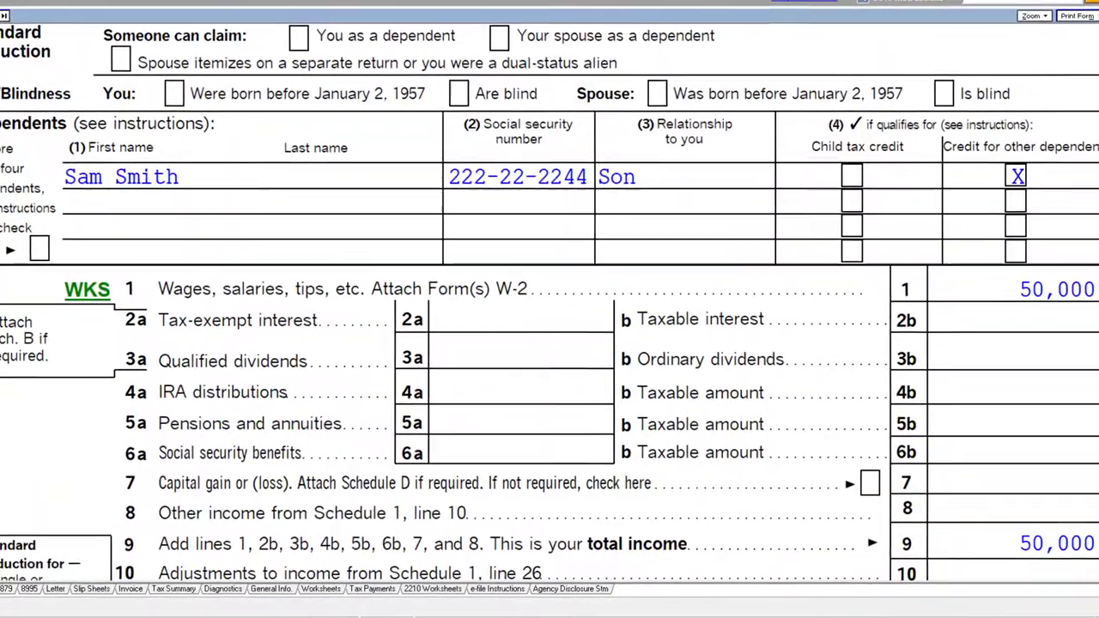
# Enter -1 as economic impact payment 3 for both taxpayer and spouse, and examine the line 30 recovery rebate credit worksheet
pyautogui.scroll(-10, 431, 415)
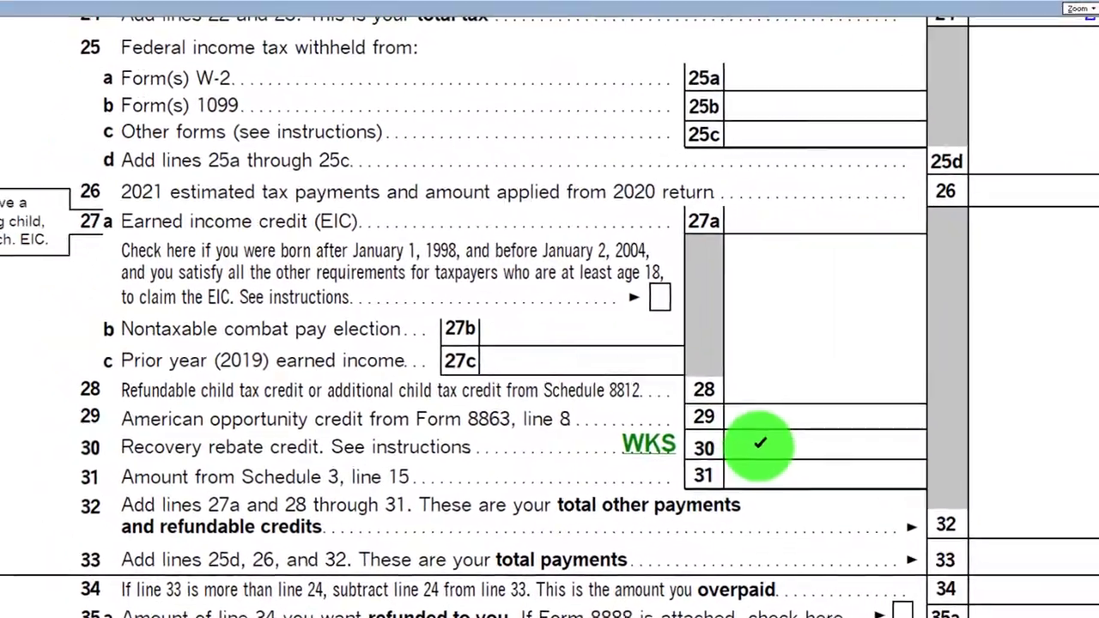
pyautogui.rightClick(691, 409)
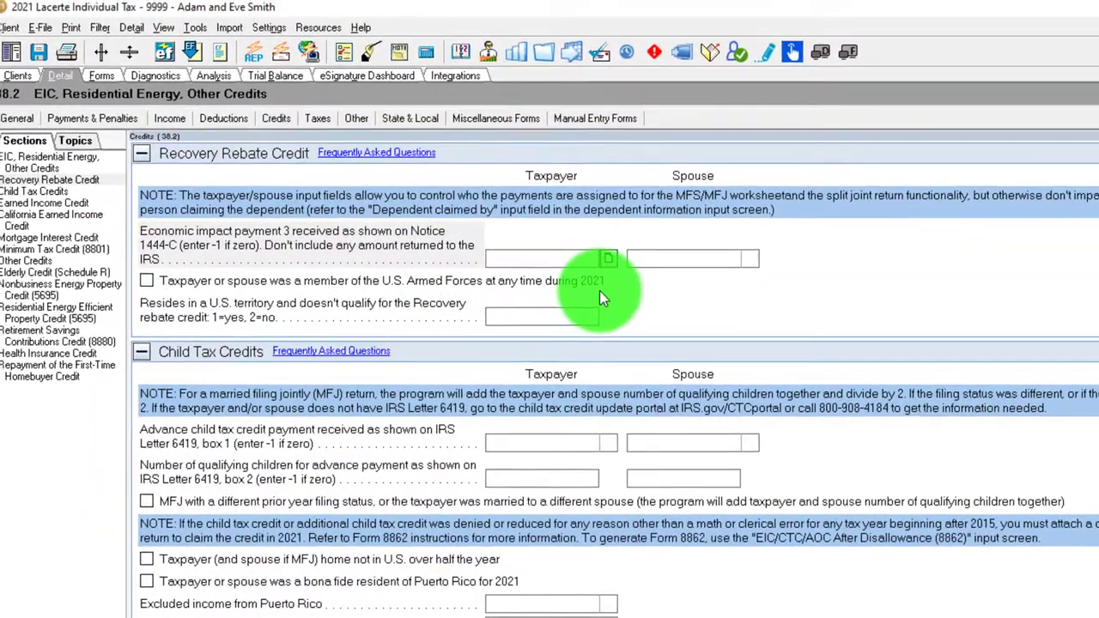
pyautogui.press('Tab')
pyautogui.write('-1')
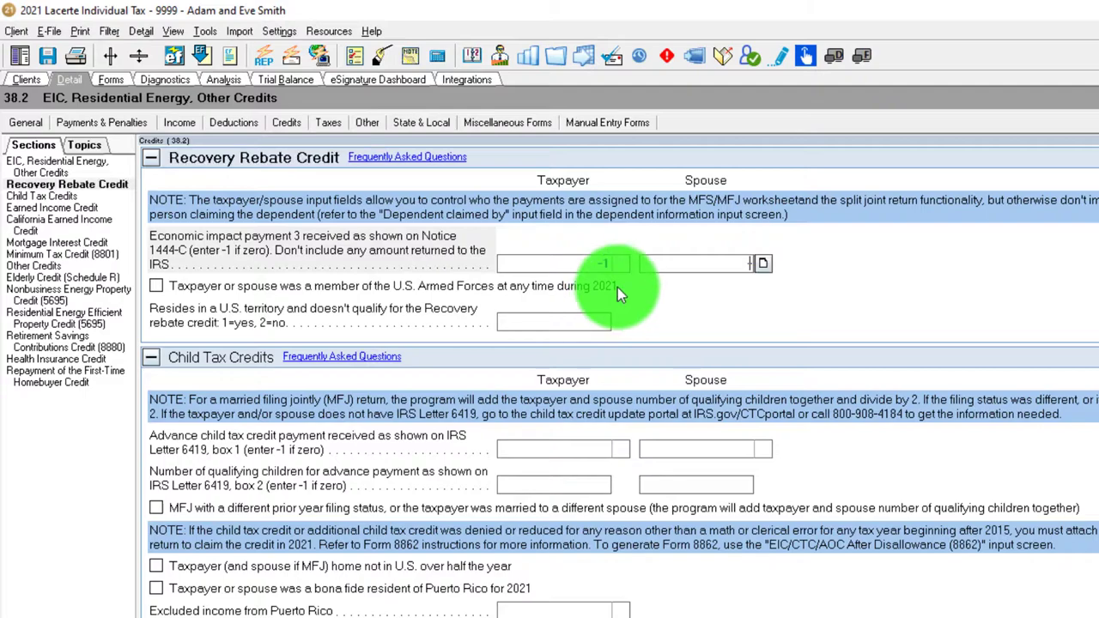
pyautogui.press('Tab')
pyautogui.click(115, 79)
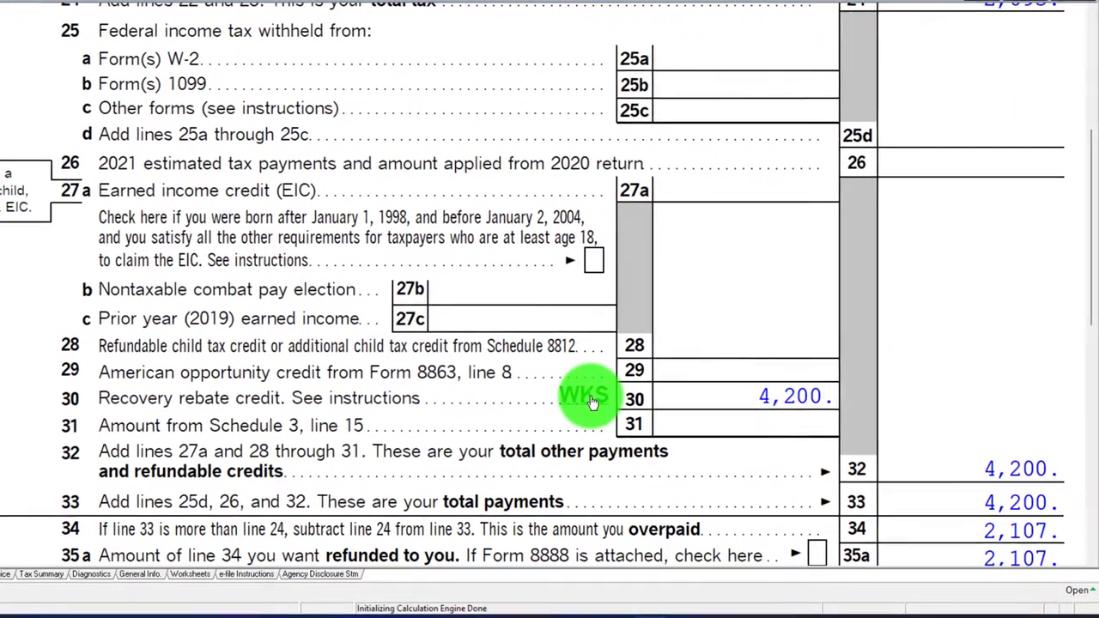
pyautogui.click(590, 402)
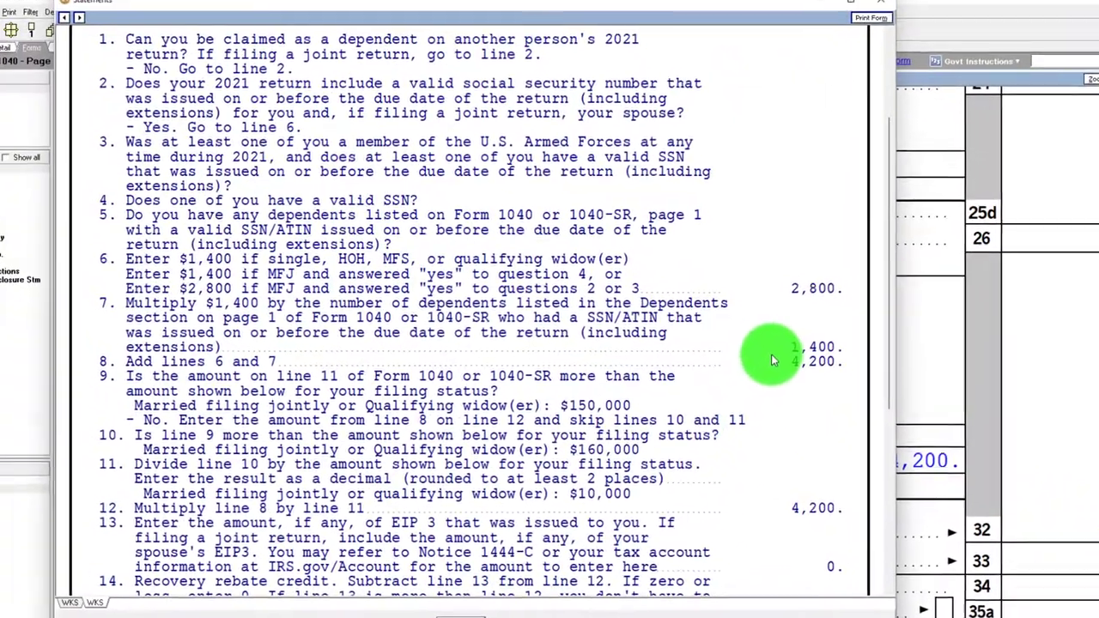
pyautogui.scroll(-2, 777, 353)
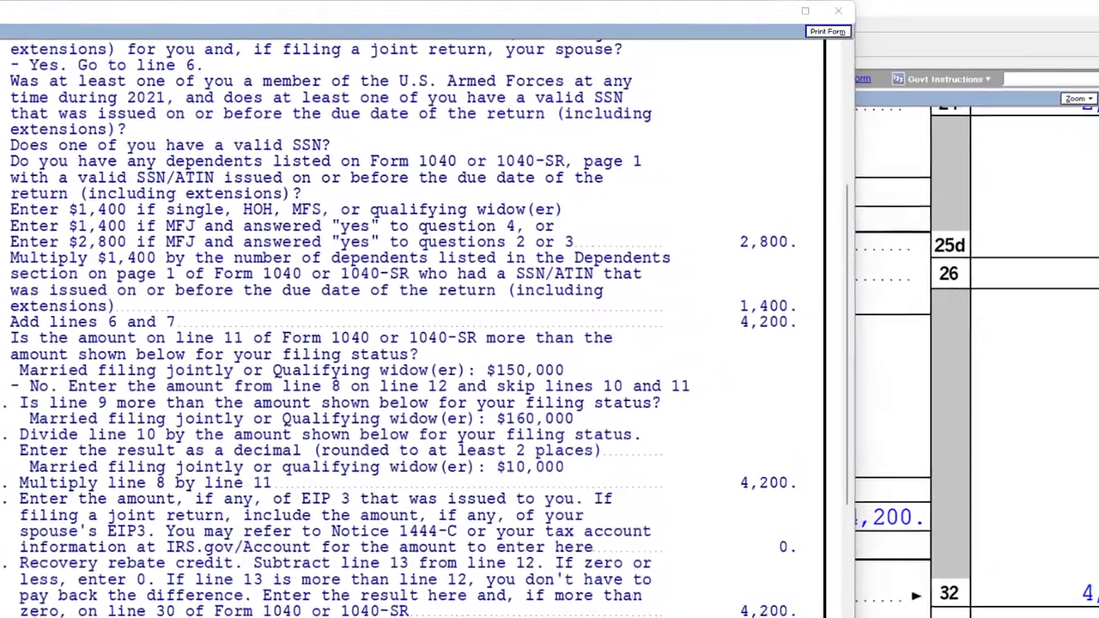
# Switch to Calculator to check the worksheet's recovery rebate credit total, and close both the calculator and the worksheet
pyautogui.press('super')
pyautogui.click(172, 548)
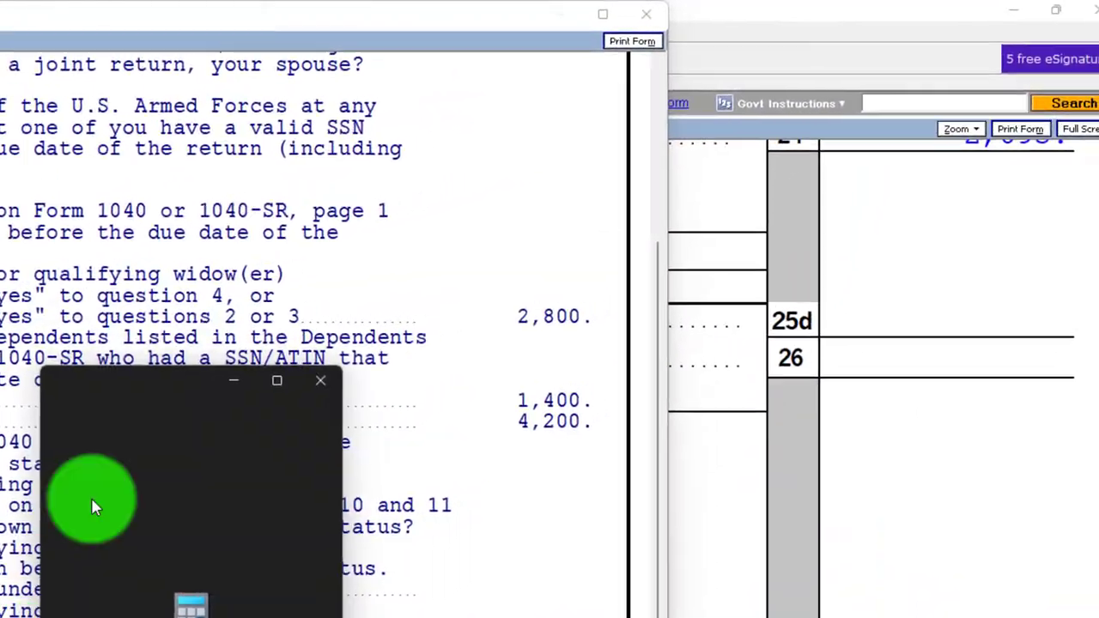
pyautogui.click(184, 426)
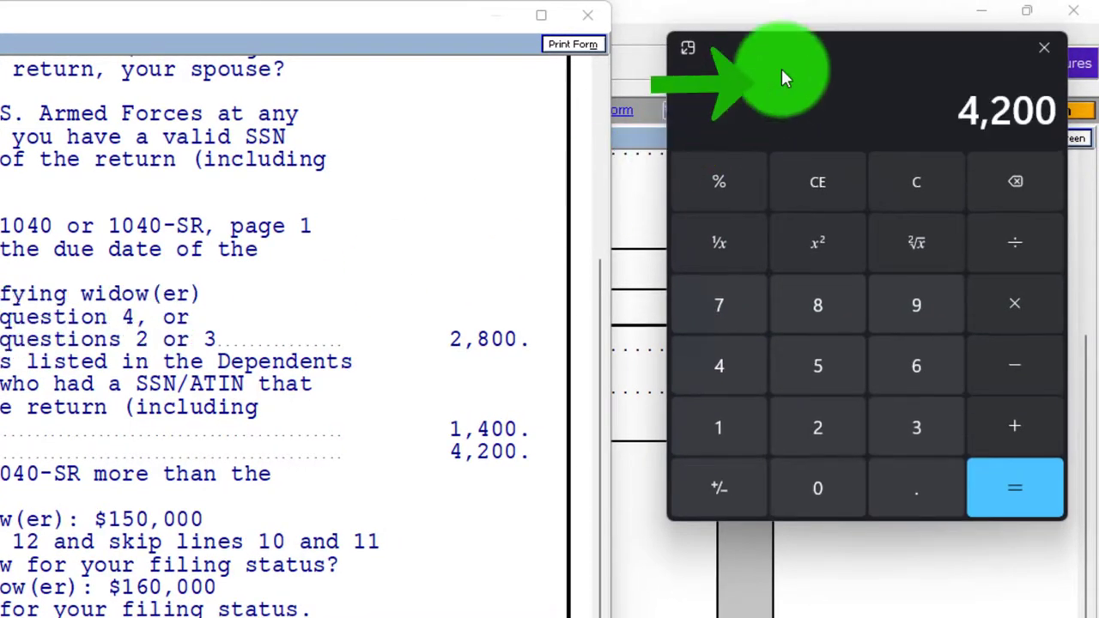
pyautogui.hotkey('alt', 'F4')
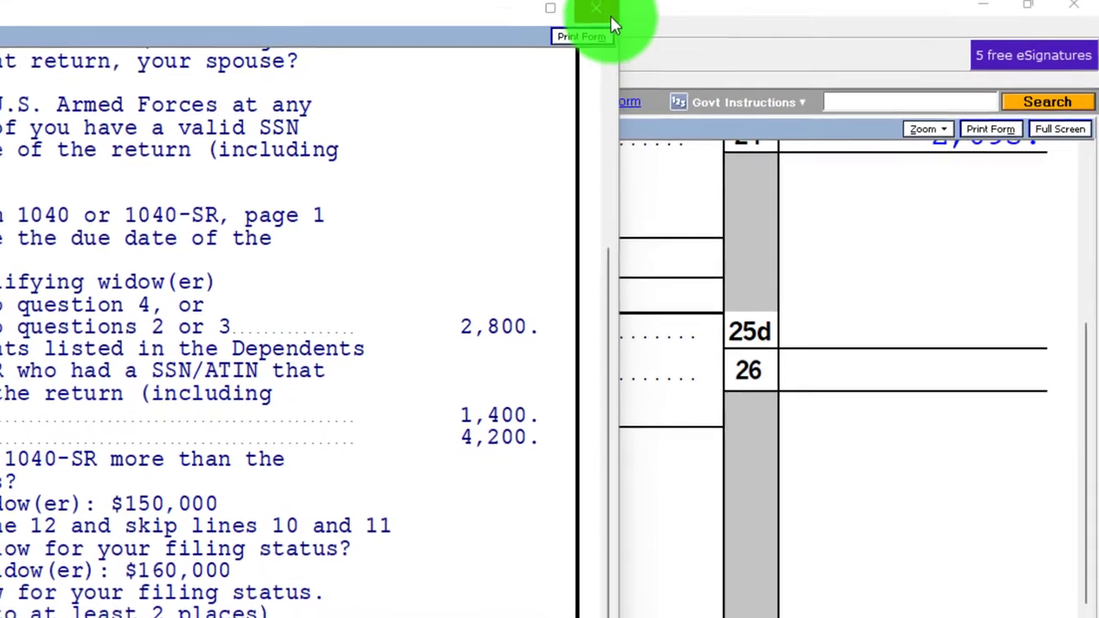
pyautogui.click(587, 15)
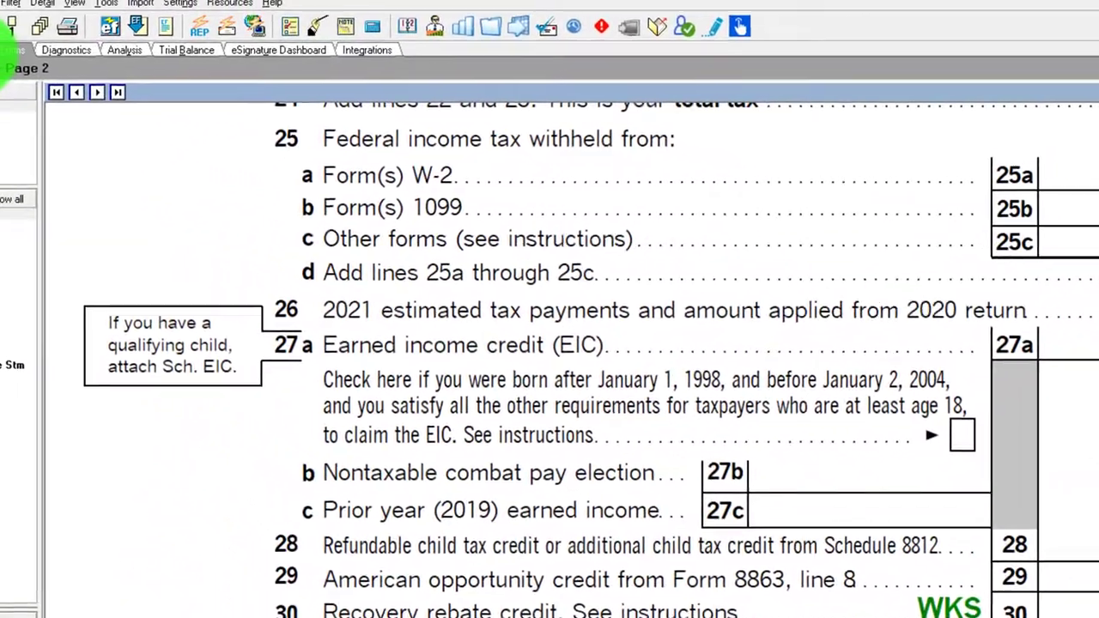
# Set economic impact payment 3 received to 1,400 for both taxpayer and spouse and return to Form 1040 page 2
pyautogui.click(8, 51)
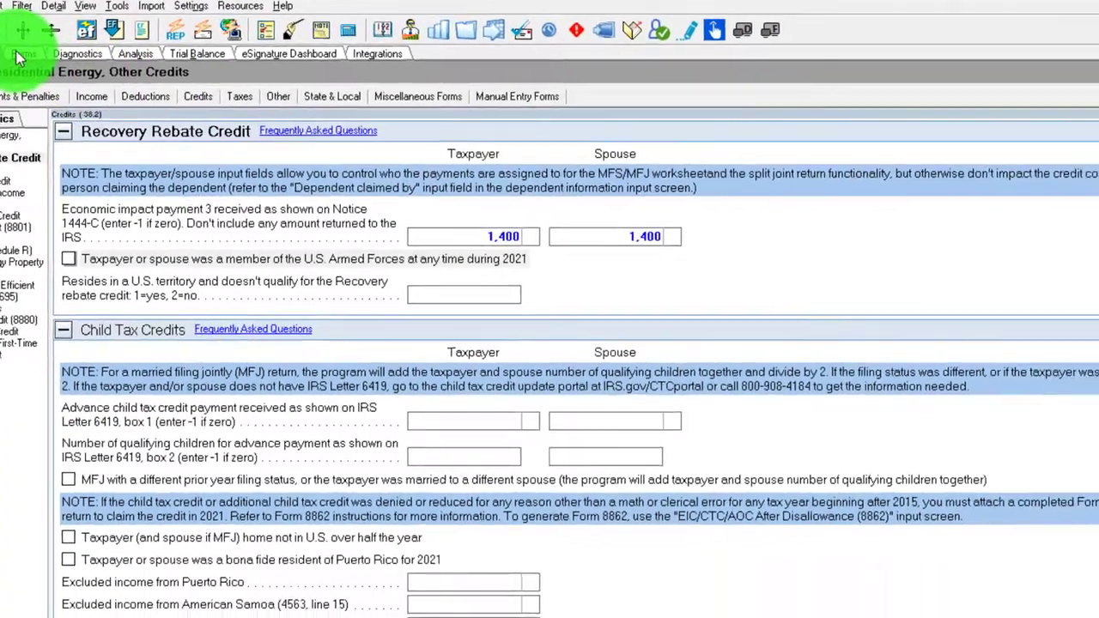
pyautogui.click(84, 85)
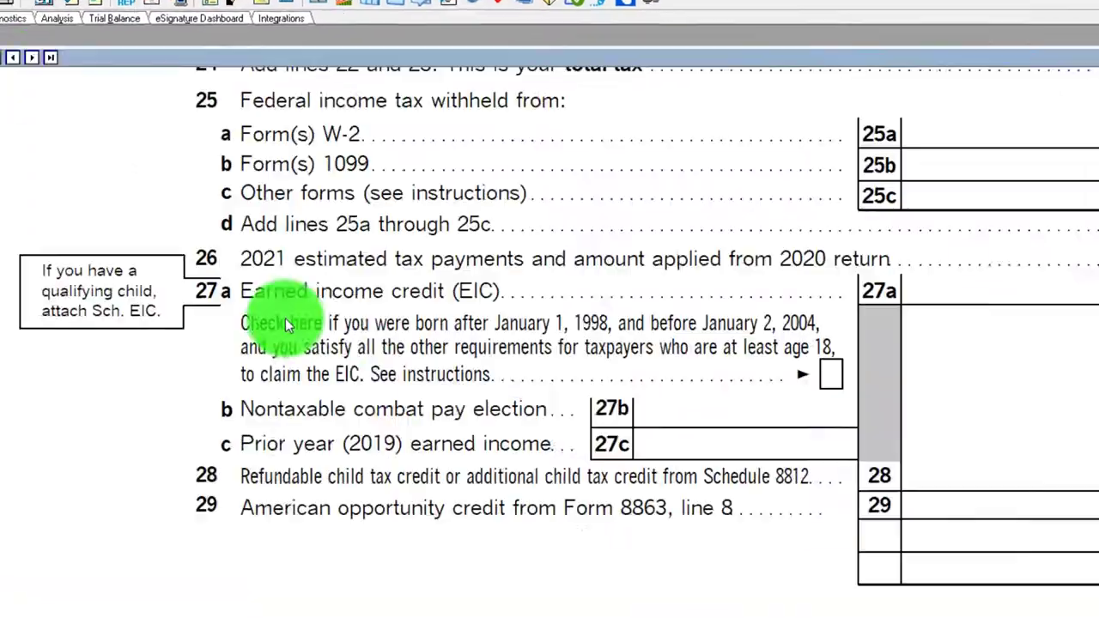
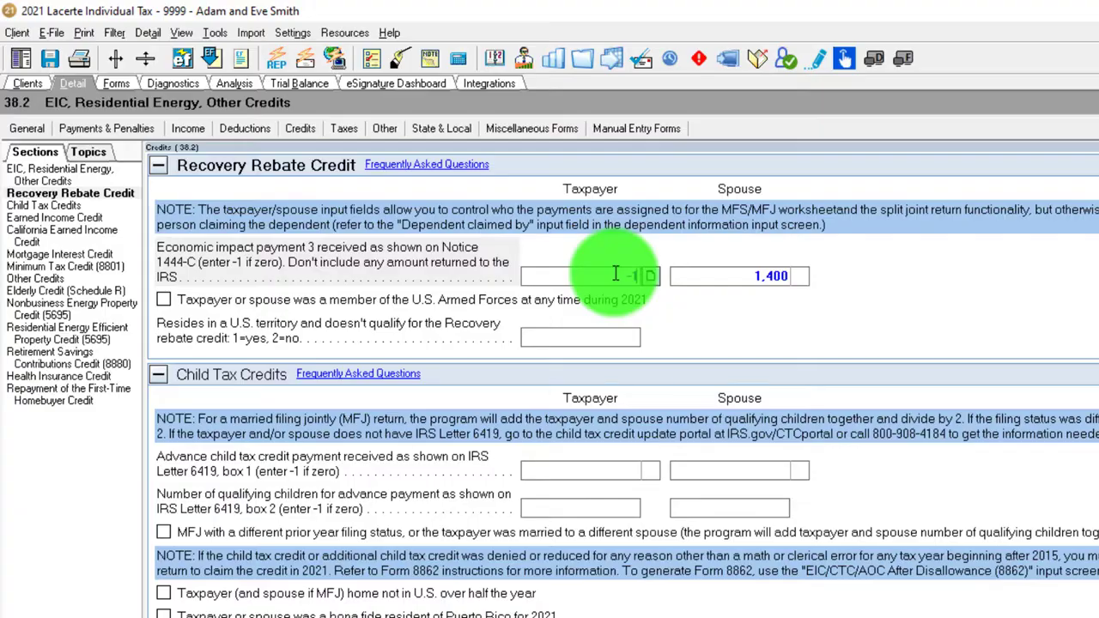
# Set the taxpayer's and spouse's economic impact payment 3 back to -1 and review the line 30 worksheet
pyautogui.write('-1')
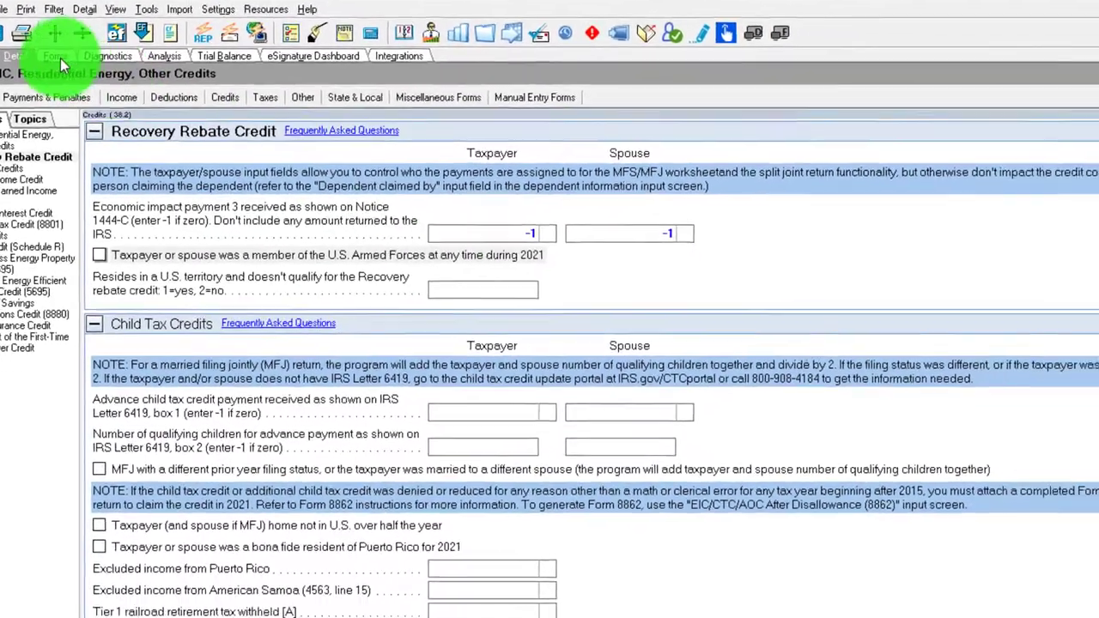
pyautogui.click(116, 83)
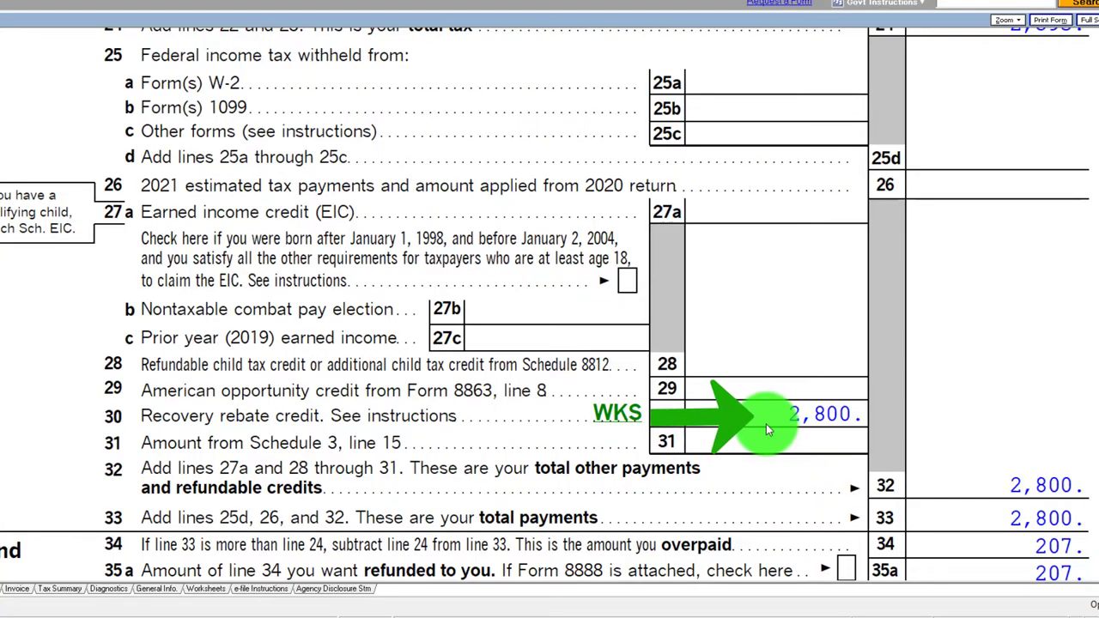
pyautogui.doubleClick(618, 415)
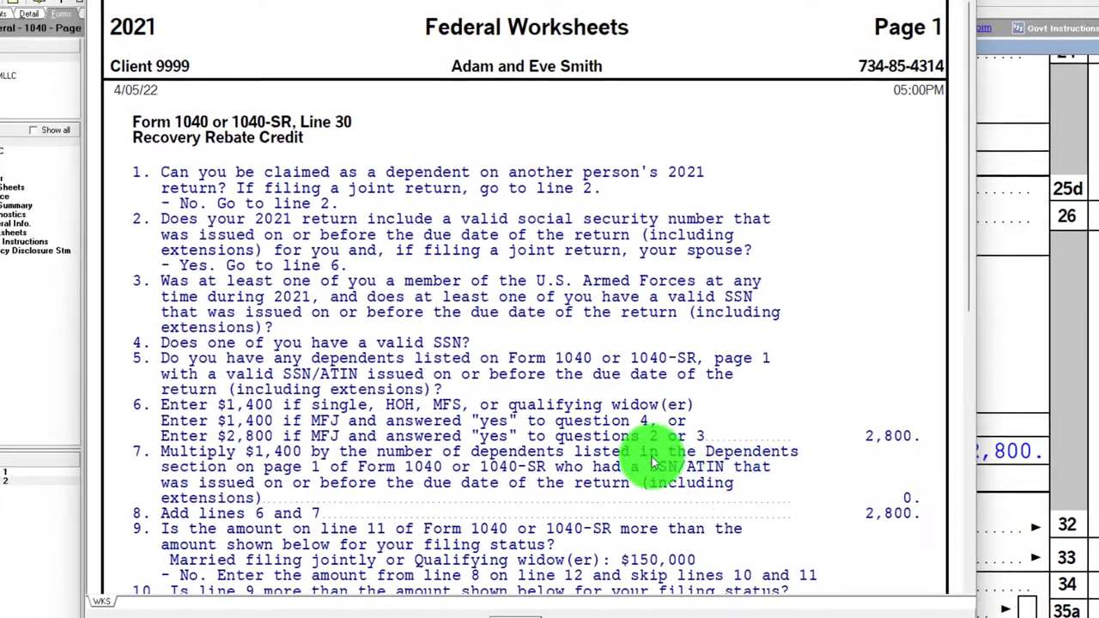
pyautogui.scroll(-2, 640, 469)
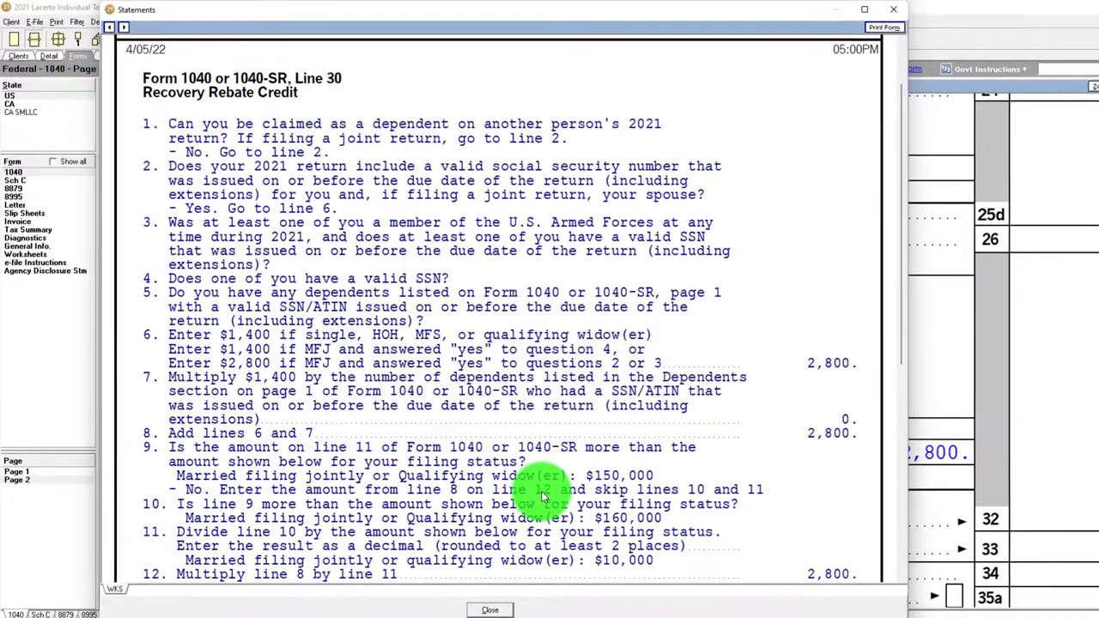
pyautogui.press('Escape')
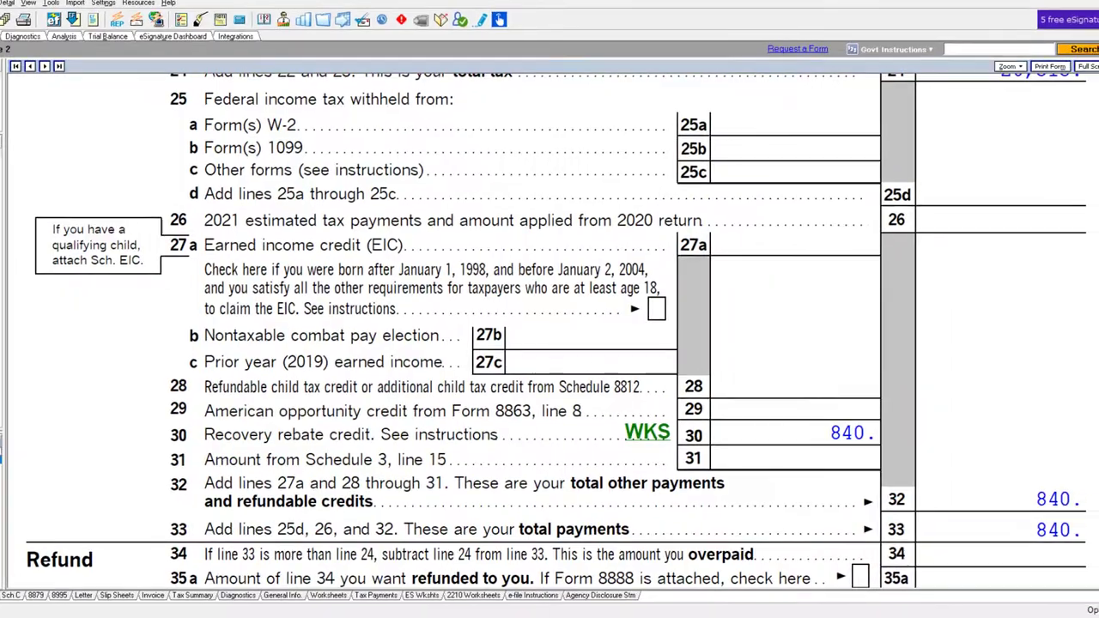
# Review the filing status and wages on Form 1040 page 1 and the recovery rebate credit on page 2, line 30
pyautogui.press('pageup')
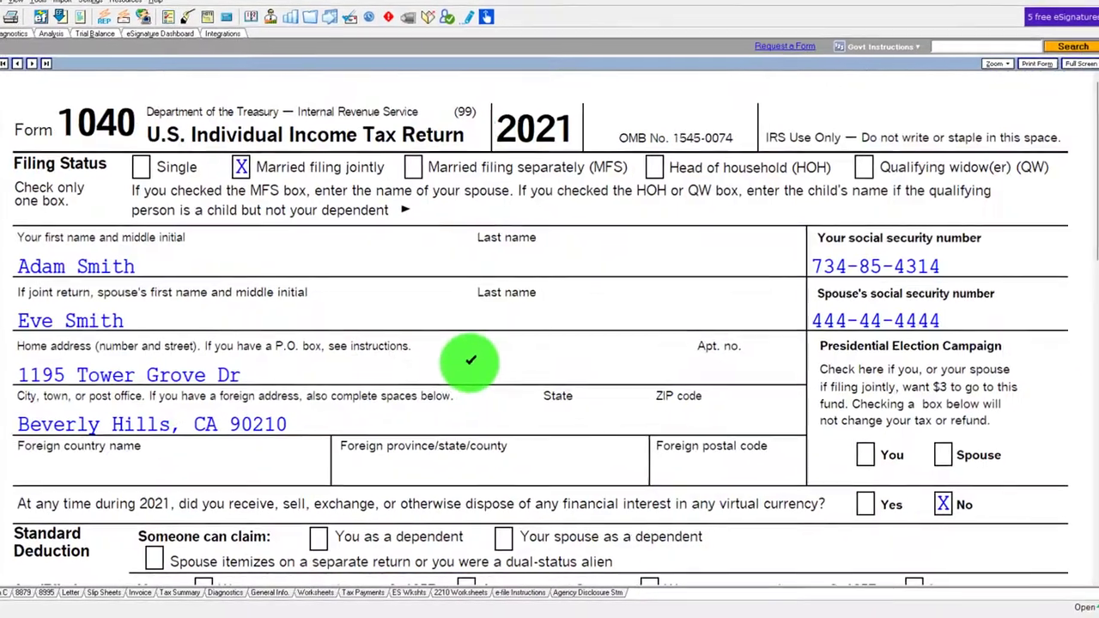
pyautogui.scroll(-5, 541, 386)
pyautogui.scroll(-6, 541, 326)
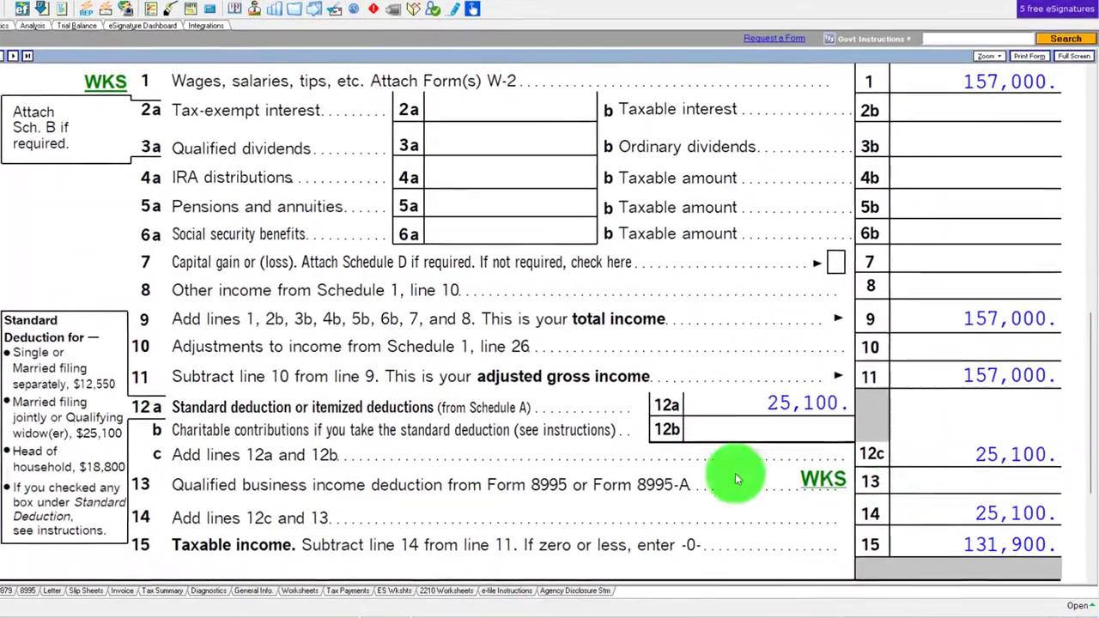
pyautogui.press('pagedown')
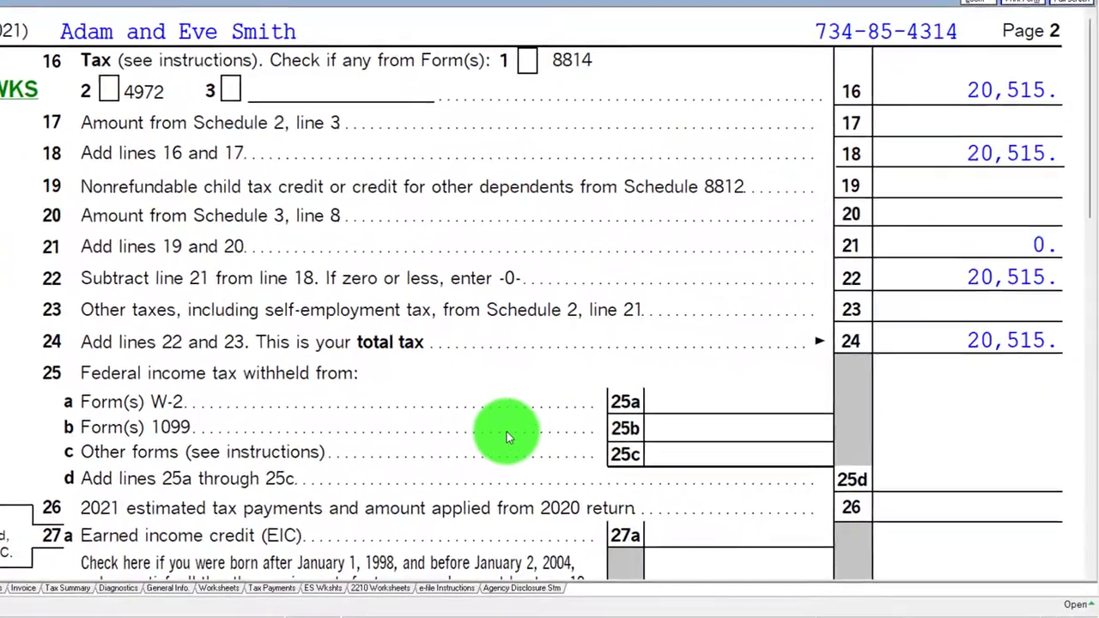
pyautogui.scroll(-5, 503, 430)
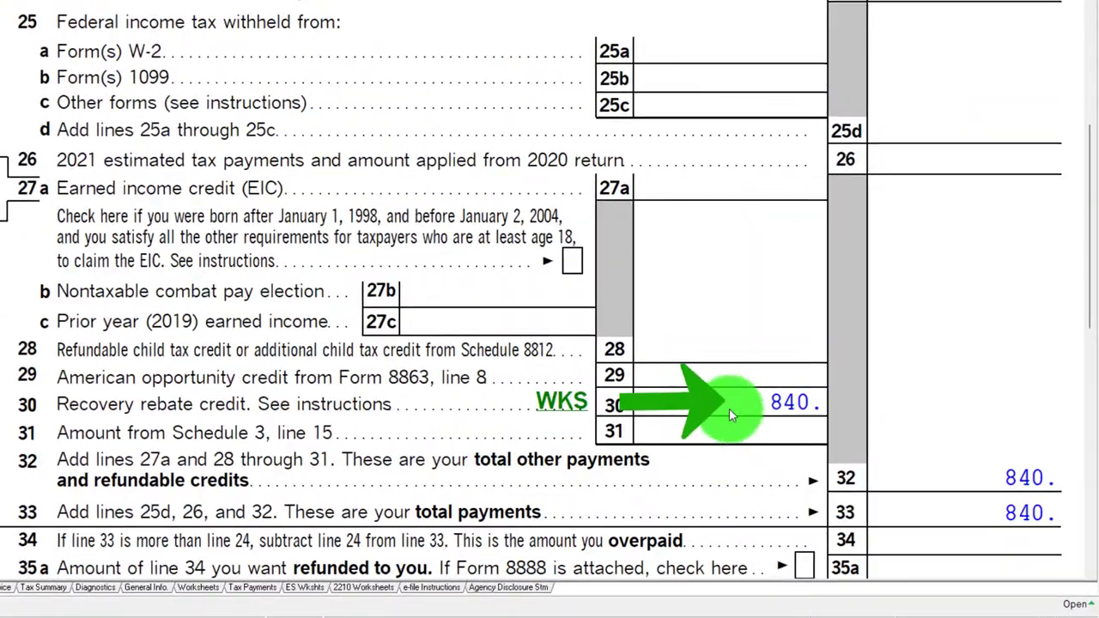